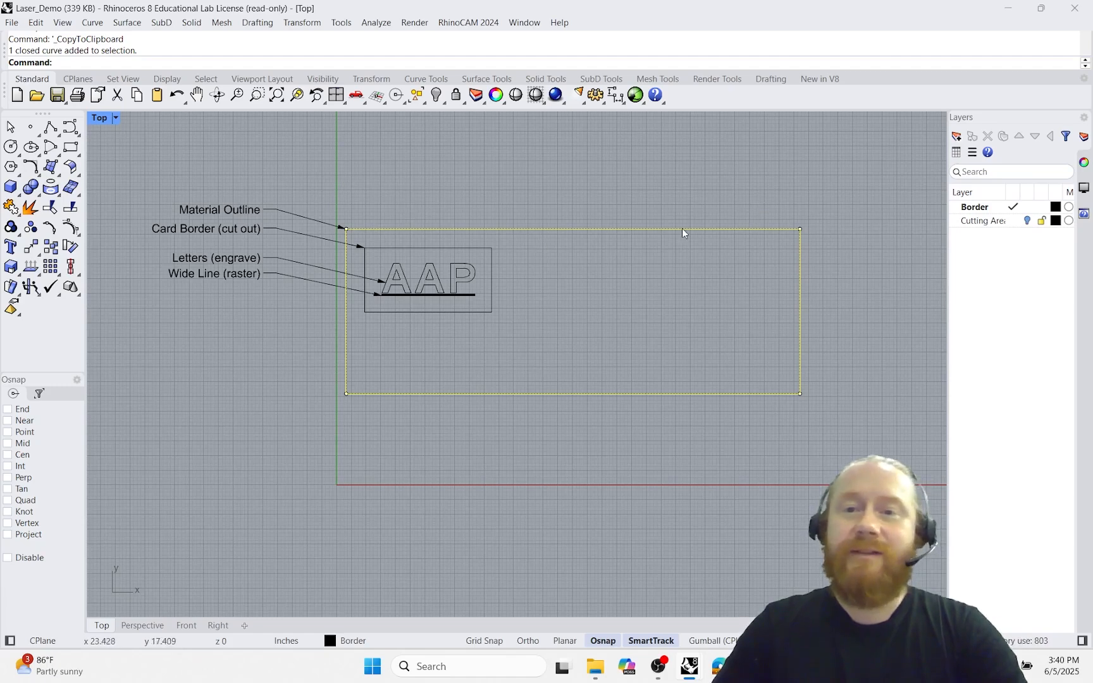
- Examine the labelled material outline, card border, letters and wide line in the laser demo drawing
right_drag(682, 233, 745, 220)
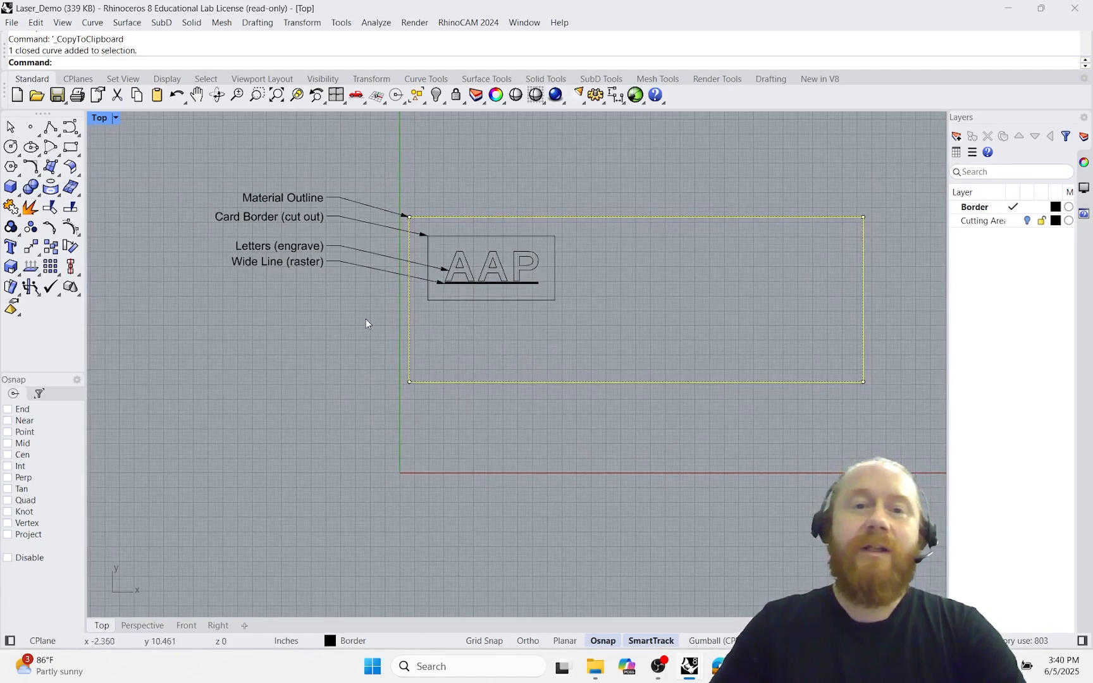
scroll(351, 359, up, 2)
click(334, 392)
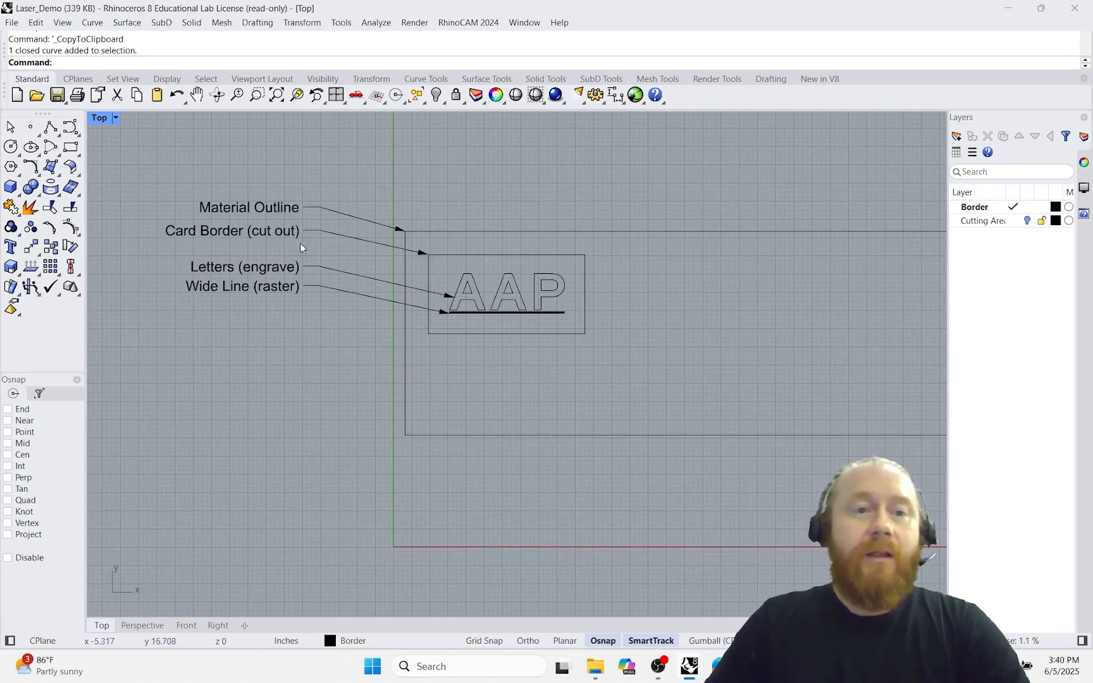
mouse_move(423, 201)
mouse_down()
mouse_move(484, 308)
mouse_move(661, 364)
mouse_up()
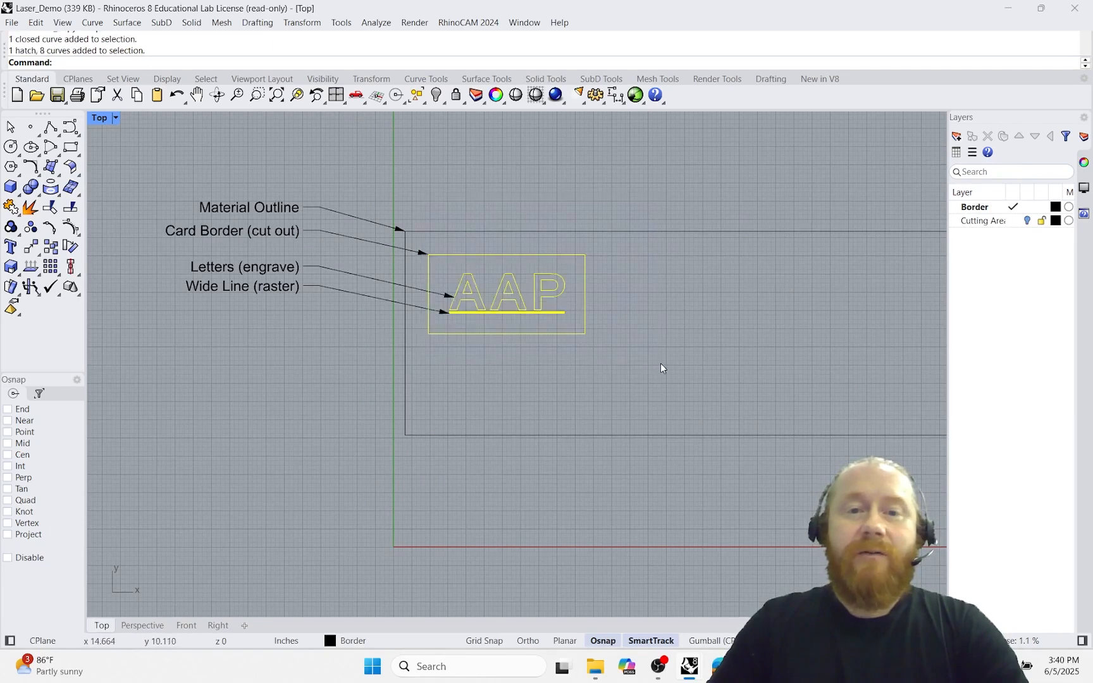
click(619, 358)
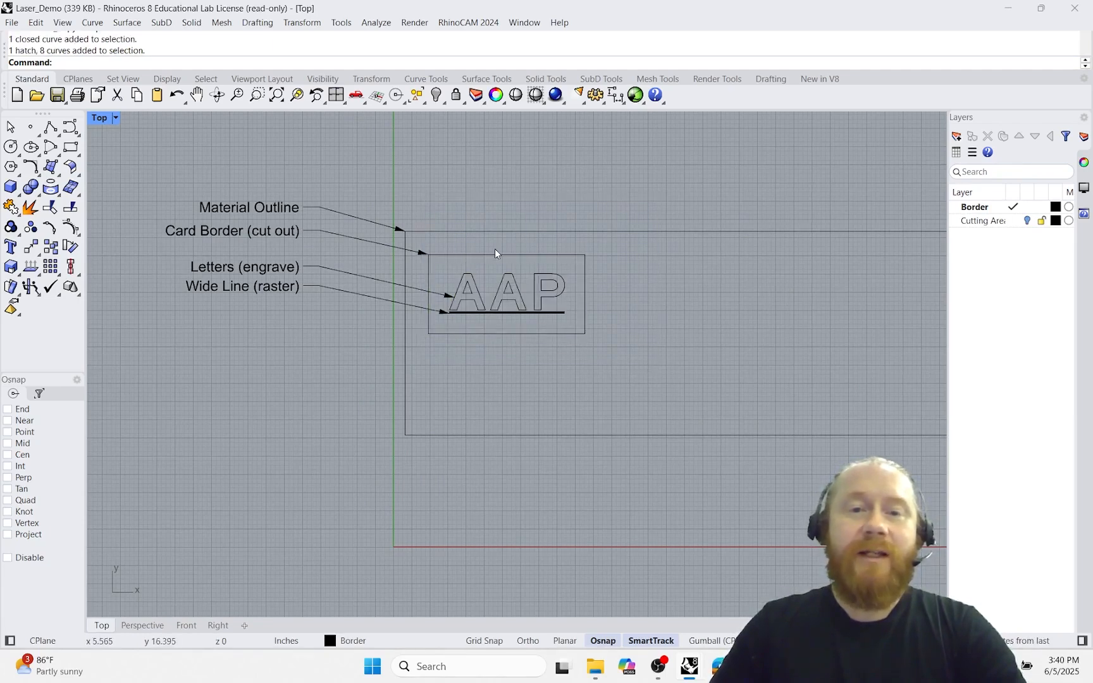
click(450, 254)
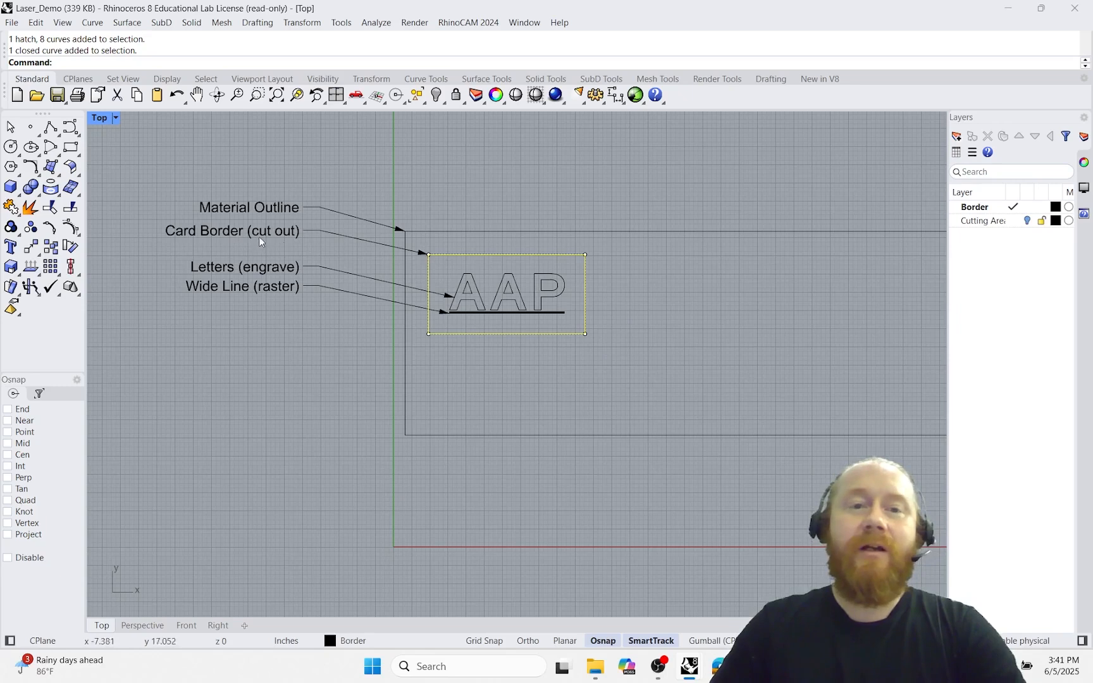
click(703, 342)
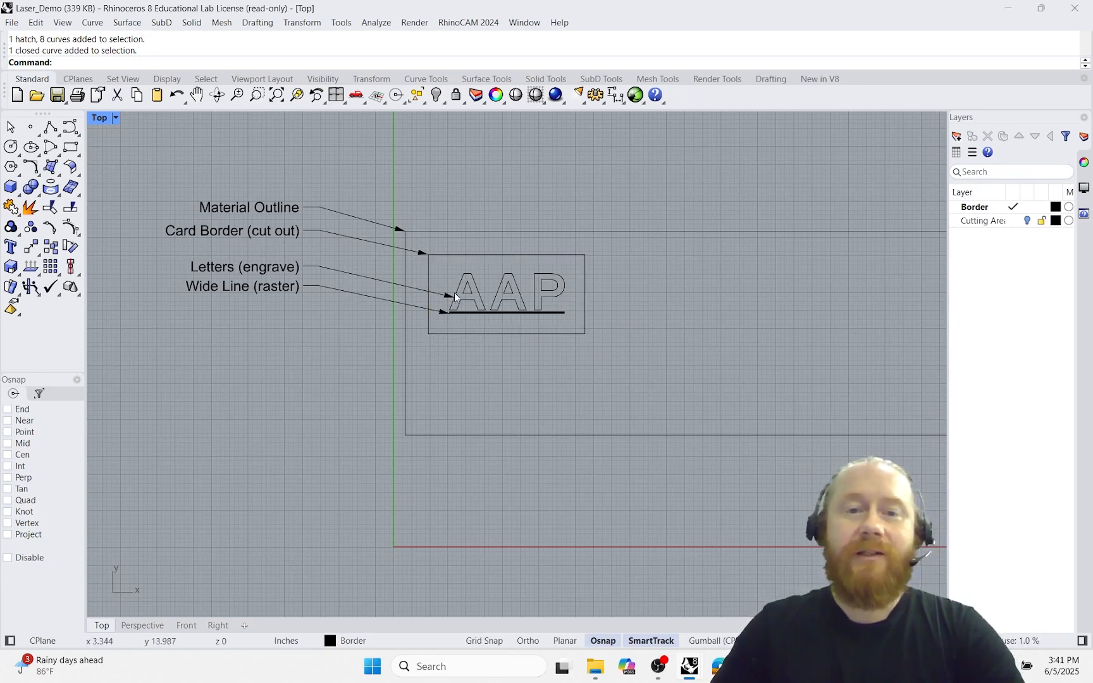
scroll(464, 306, up, 2)
right_drag(465, 305, 529, 306)
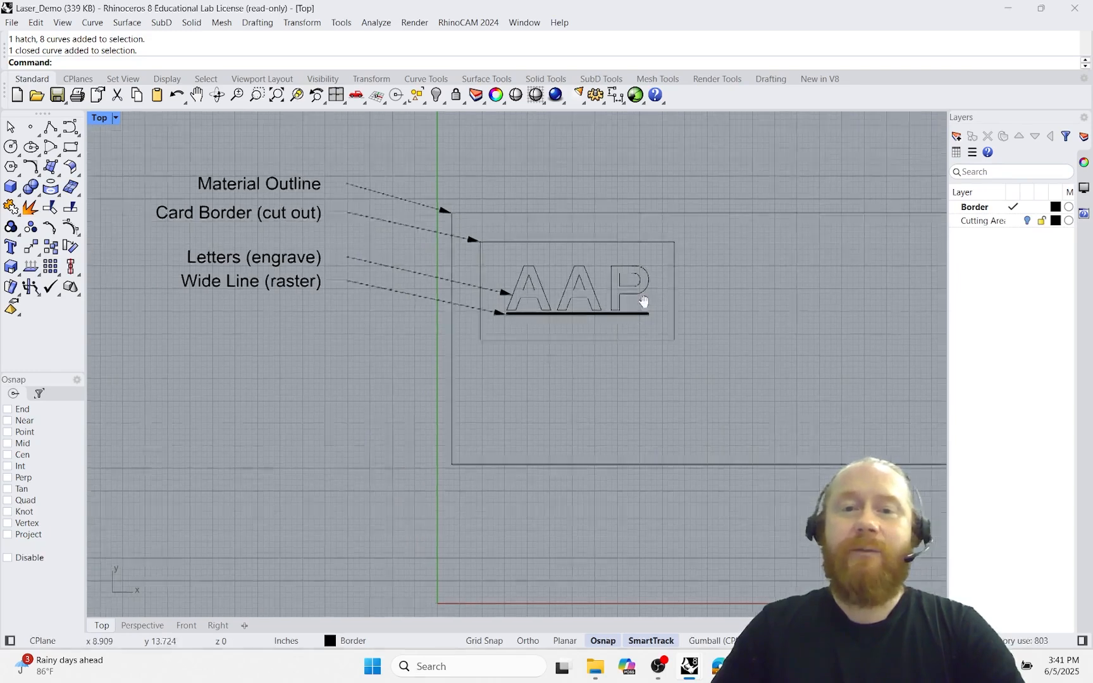
right_drag(646, 301, 543, 315)
- Copy the material outline and all the card artwork without labels, and paste them into the open Laser file
scroll(543, 314, down, 4)
right_drag(680, 327, 604, 335)
mouse_move(298, 222)
mouse_down()
mouse_move(332, 253)
mouse_move(808, 450)
mouse_up()
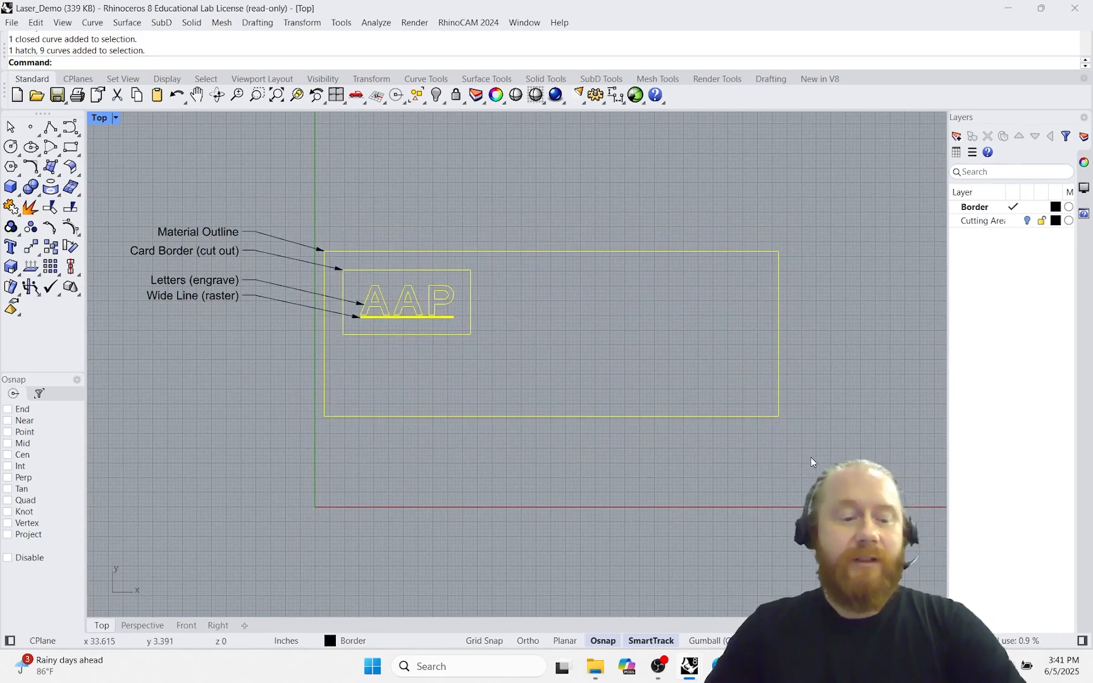
key(ctrl+c)
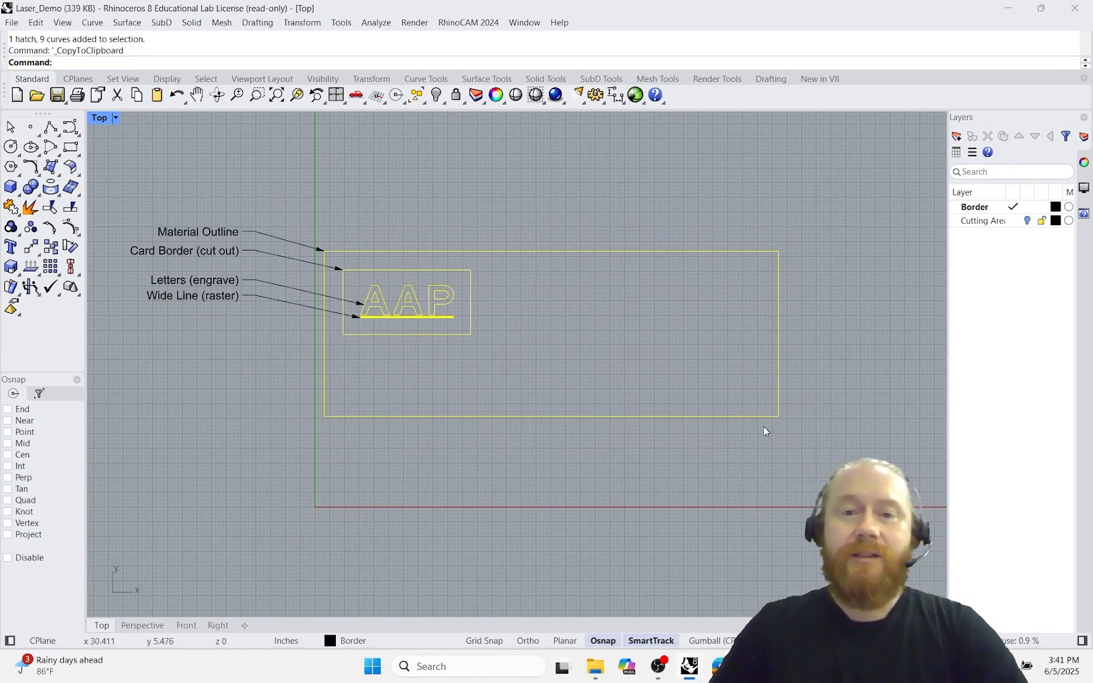
mouse_move(689, 666)
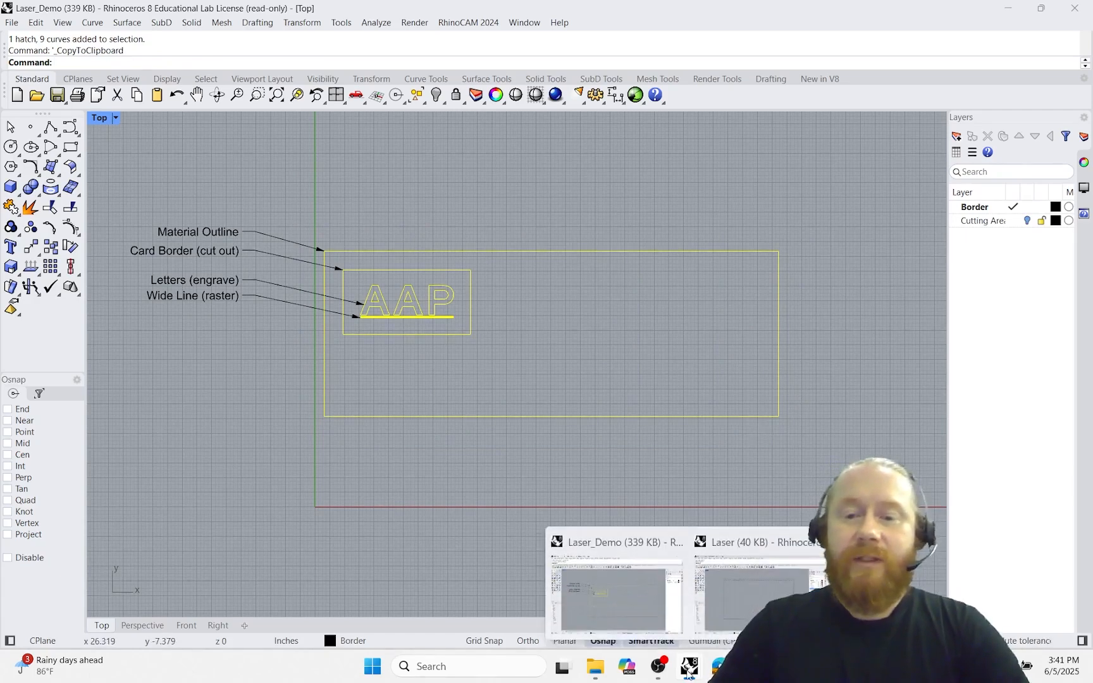
click(706, 635)
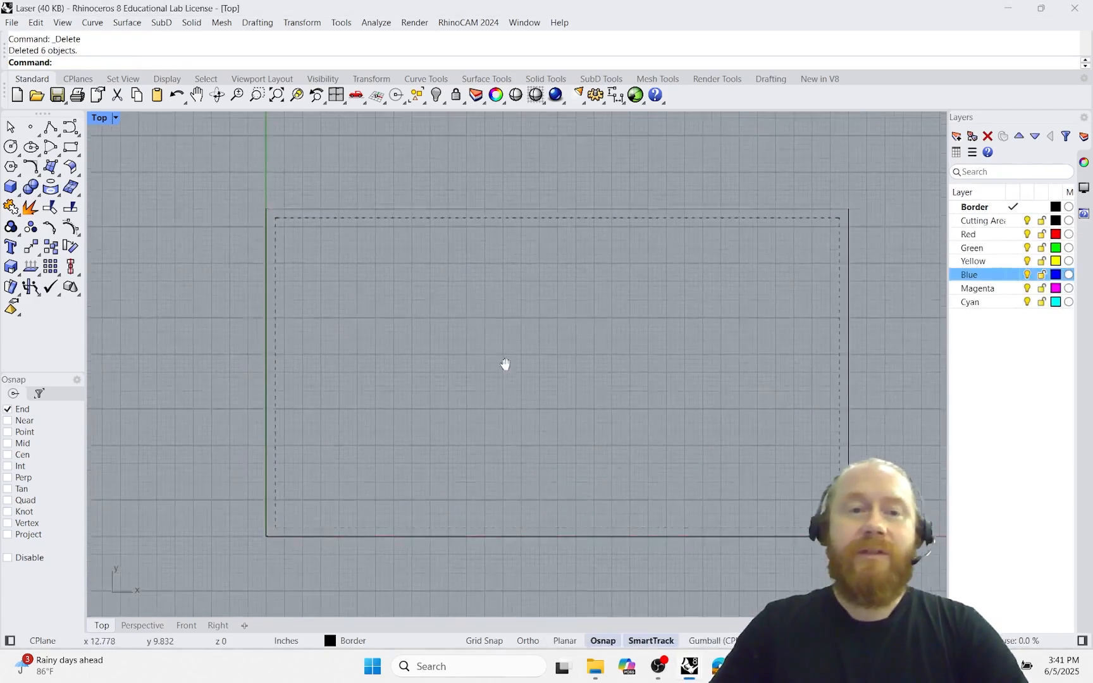
key(ctrl+v)
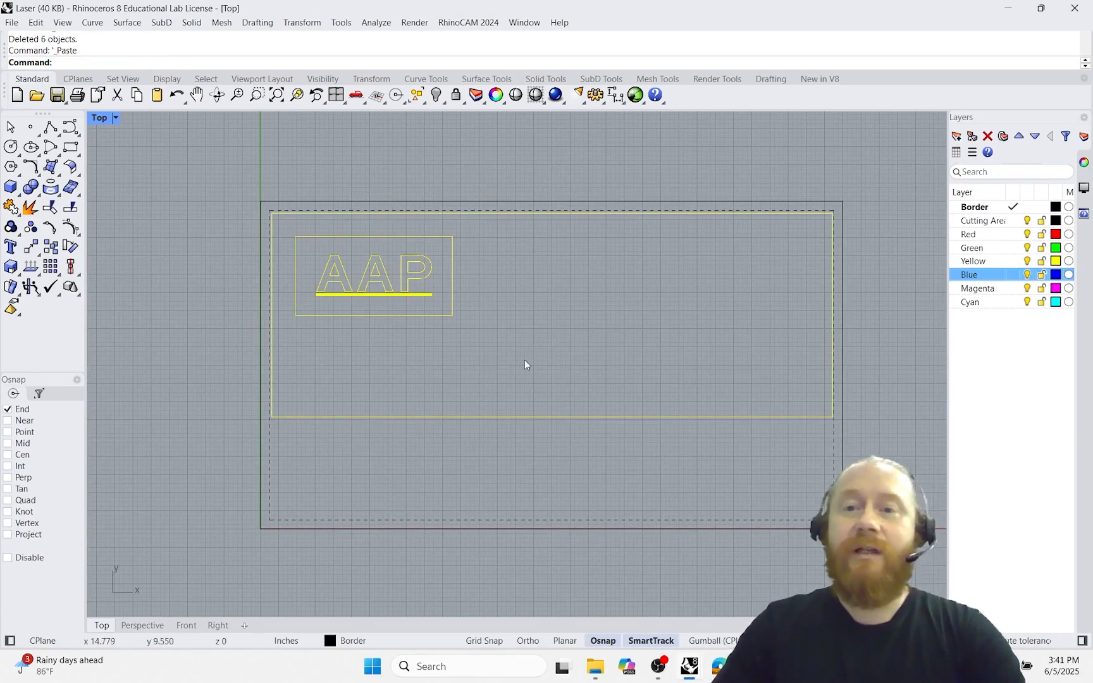
- Move the pasted artwork so the material outline's upper-left corner snaps to the upper-left corner of the laser bed border
right_drag(524, 300, 580, 326)
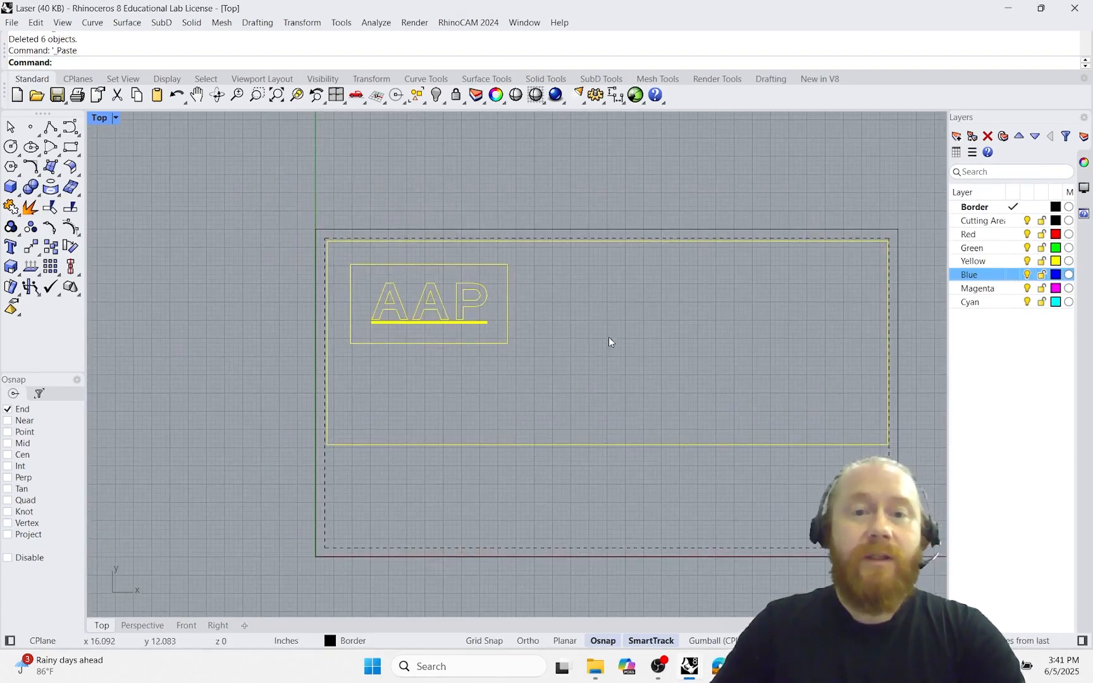
click(31, 248)
scroll(326, 259, up, 4)
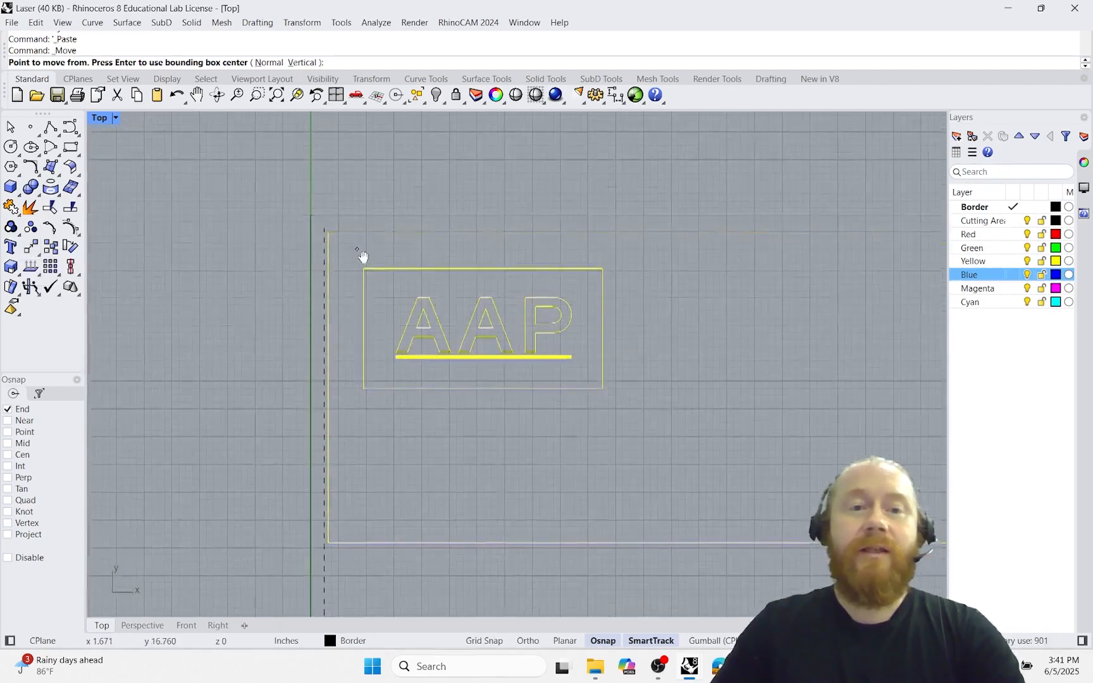
click(347, 255)
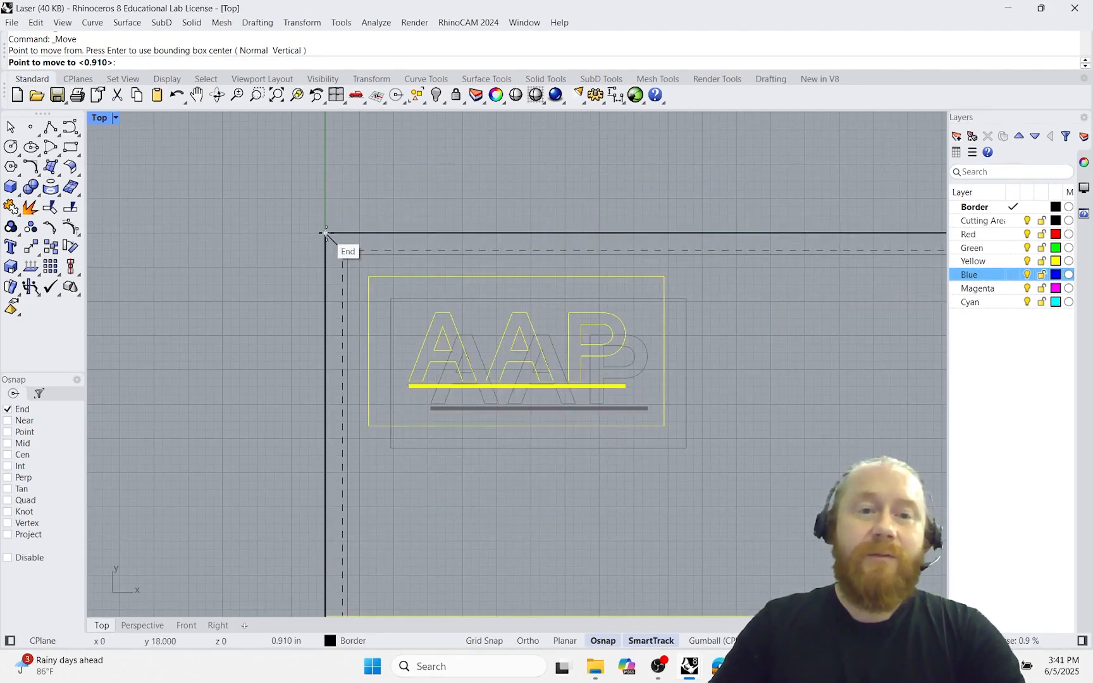
click(327, 232)
scroll(620, 293, down, 4)
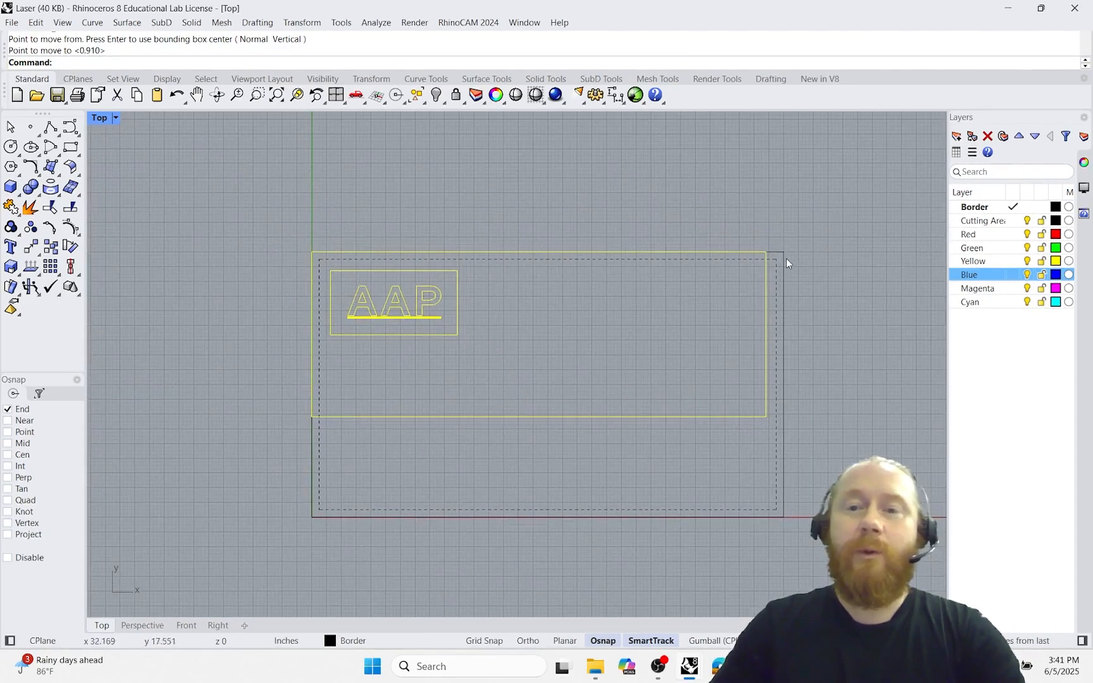
right_drag(666, 352, 726, 336)
scroll(725, 353, up, 2)
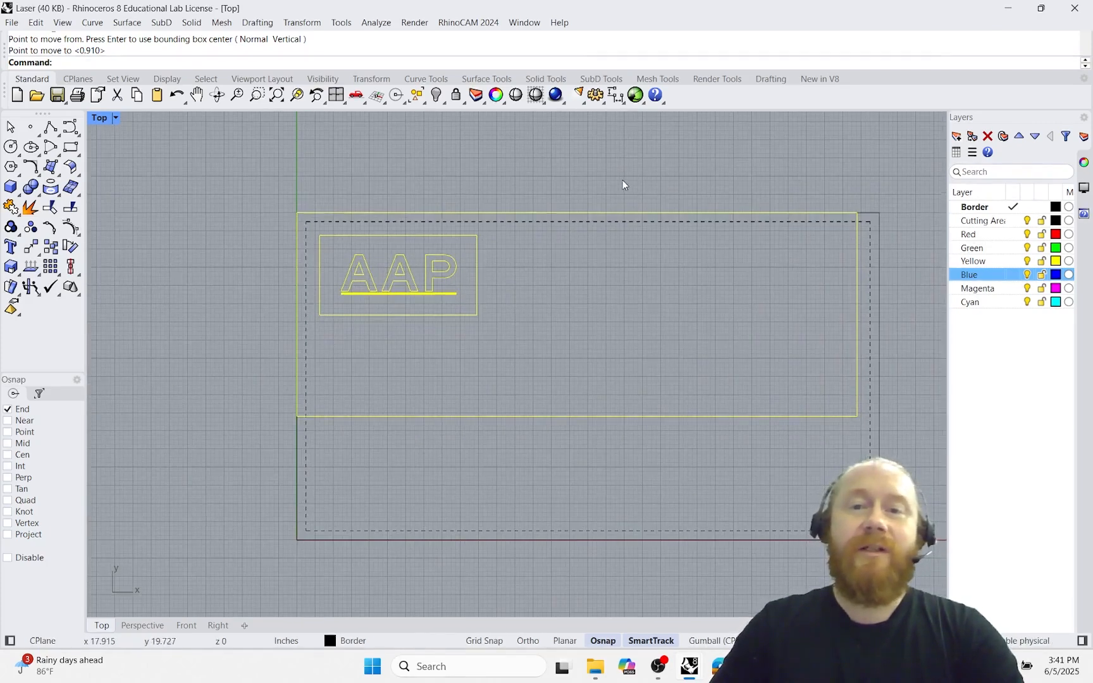
right_drag(622, 180, 568, 180)
click(563, 176)
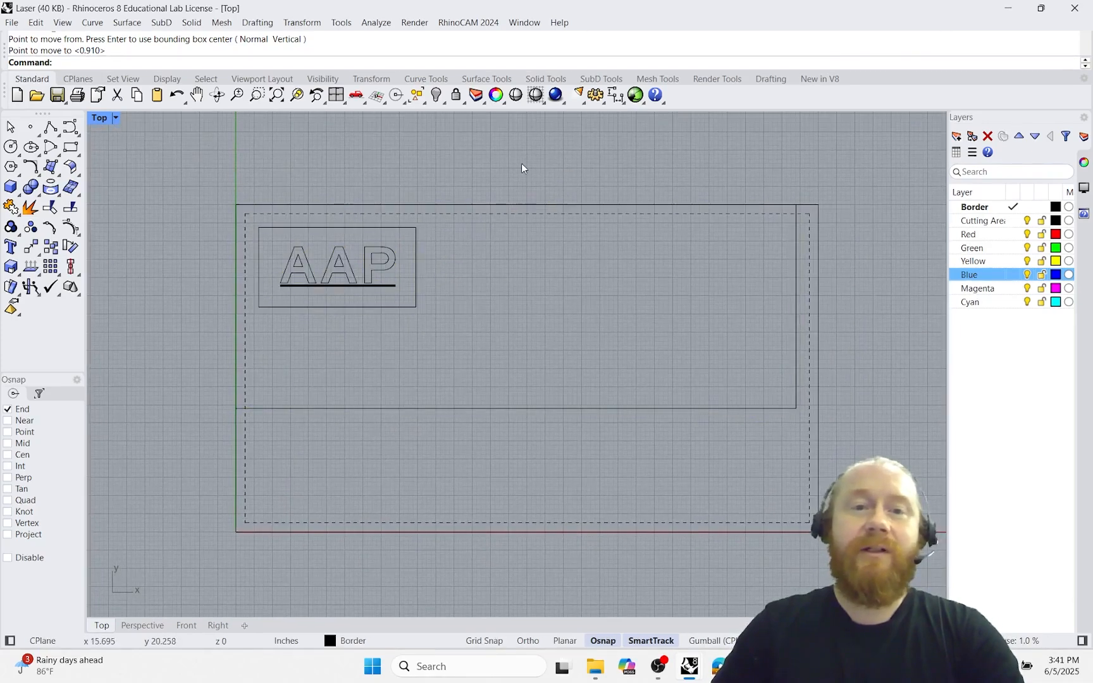
- Examine how the card artwork sits inside the dashed cutting area and the material outline
right_drag(567, 285, 671, 309)
scroll(656, 289, up, 2)
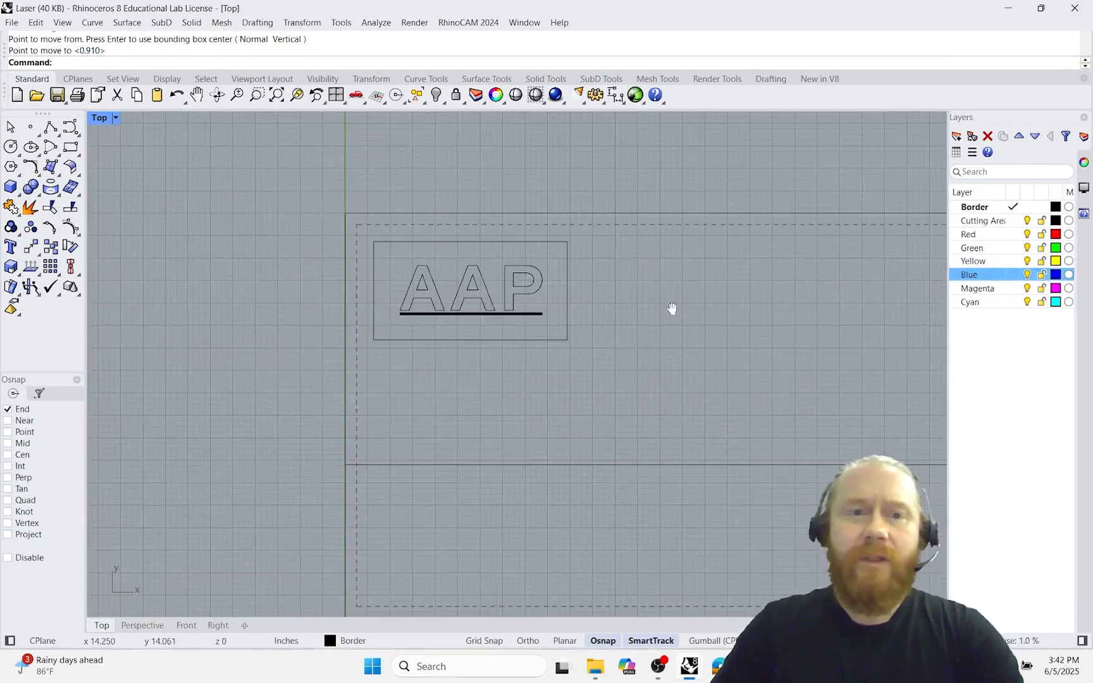
scroll(651, 261, up, 4)
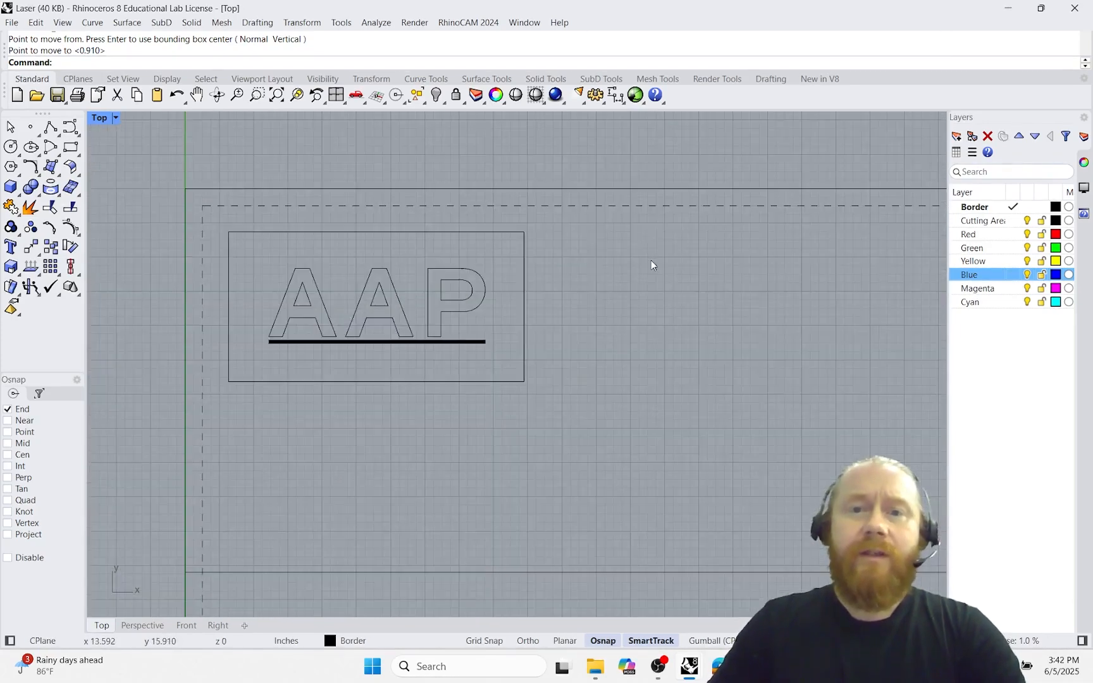
click(597, 207)
click(631, 291)
right_drag(516, 325, 643, 310)
mouse_move(347, 205)
mouse_down()
mouse_move(376, 264)
mouse_move(690, 396)
mouse_up()
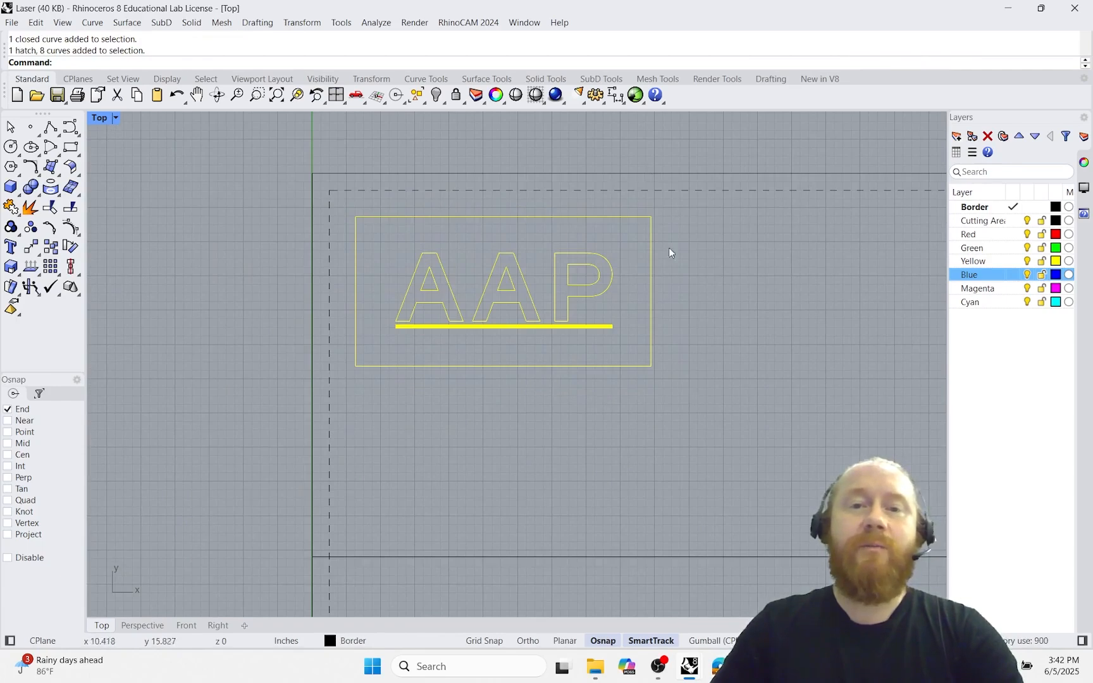
right_drag(805, 256, 590, 313)
scroll(734, 319, down, 2)
scroll(590, 278, down, 4)
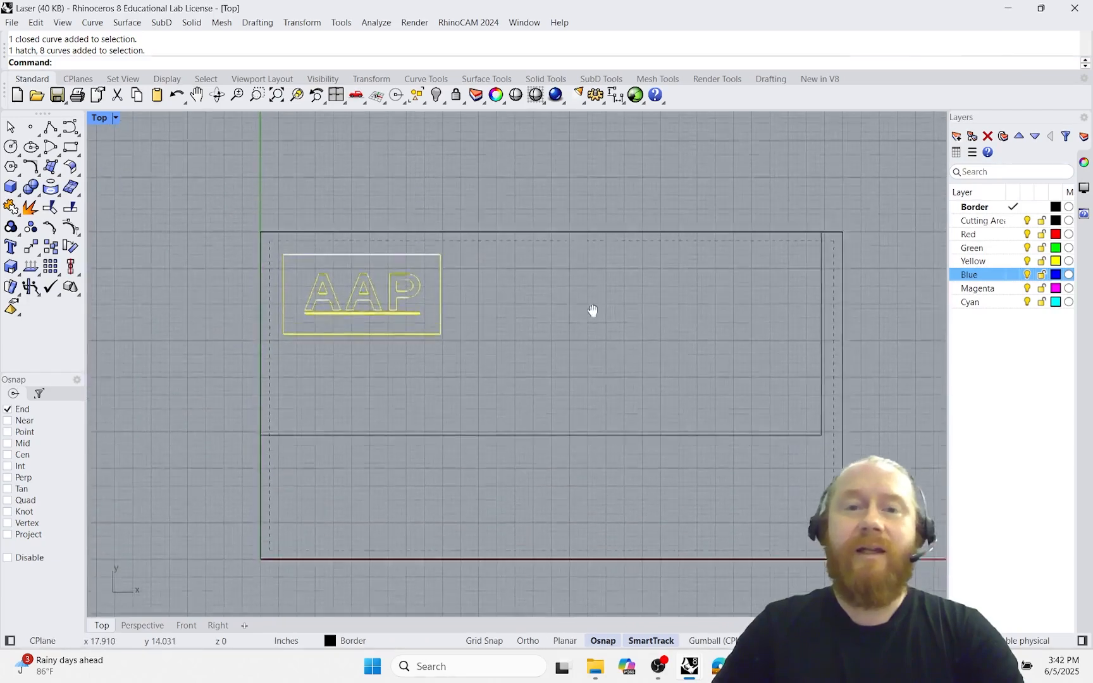
click(614, 337)
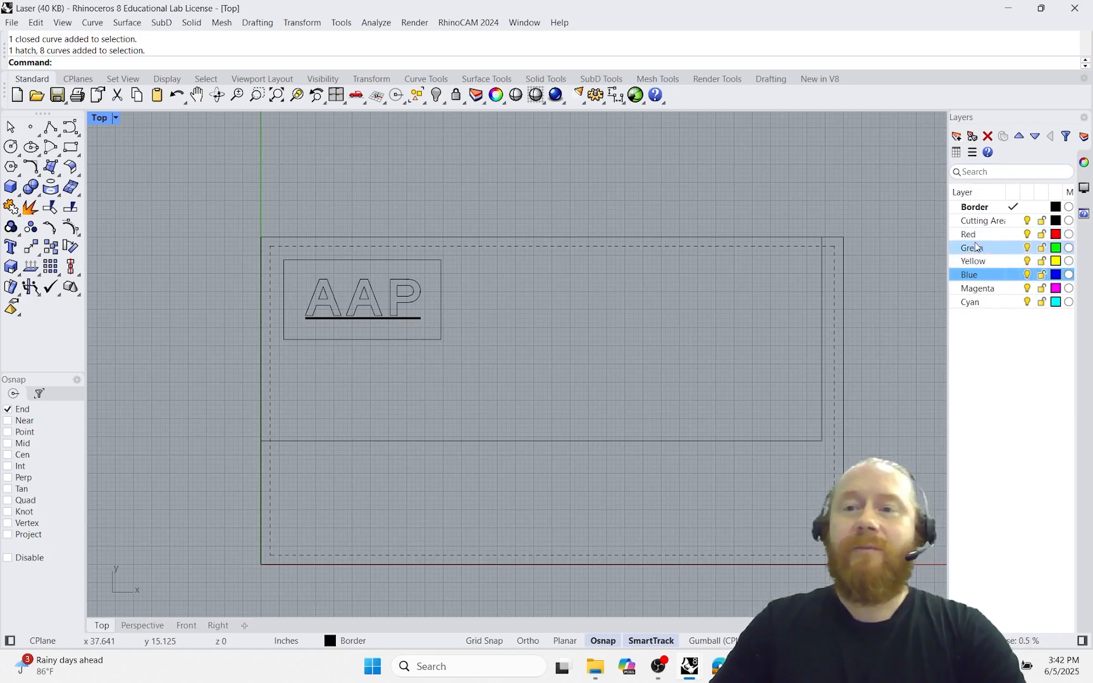
- Change the AAP letter curves to the Red layer
scroll(498, 313, up, 4)
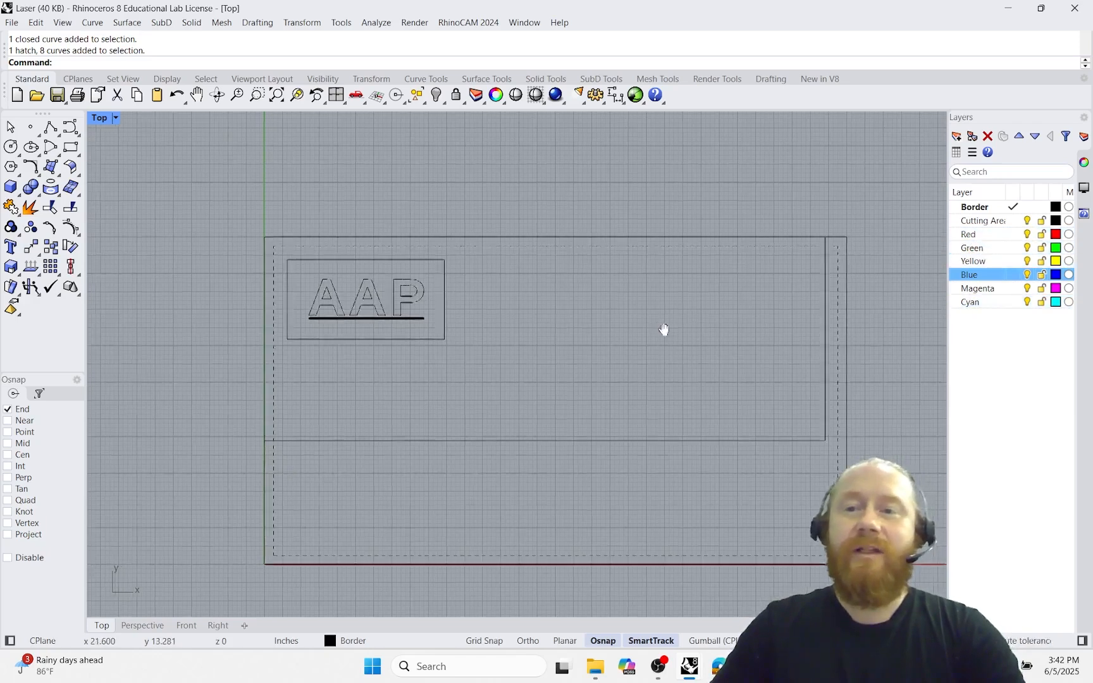
scroll(472, 313, up, 2)
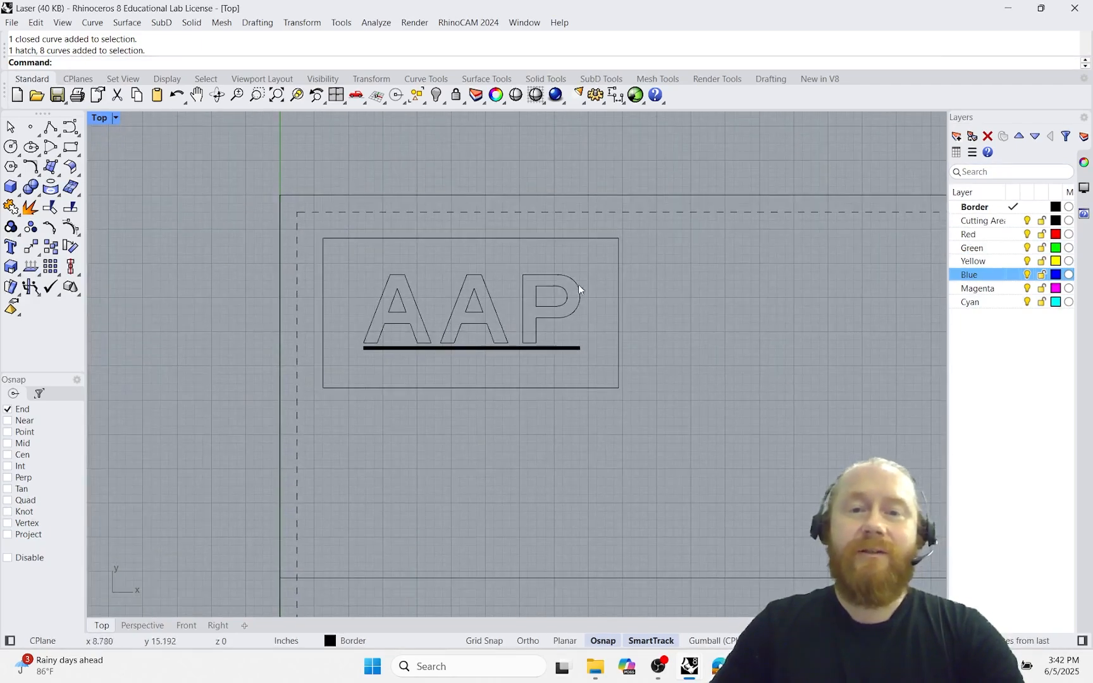
drag(373, 332, 363, 330)
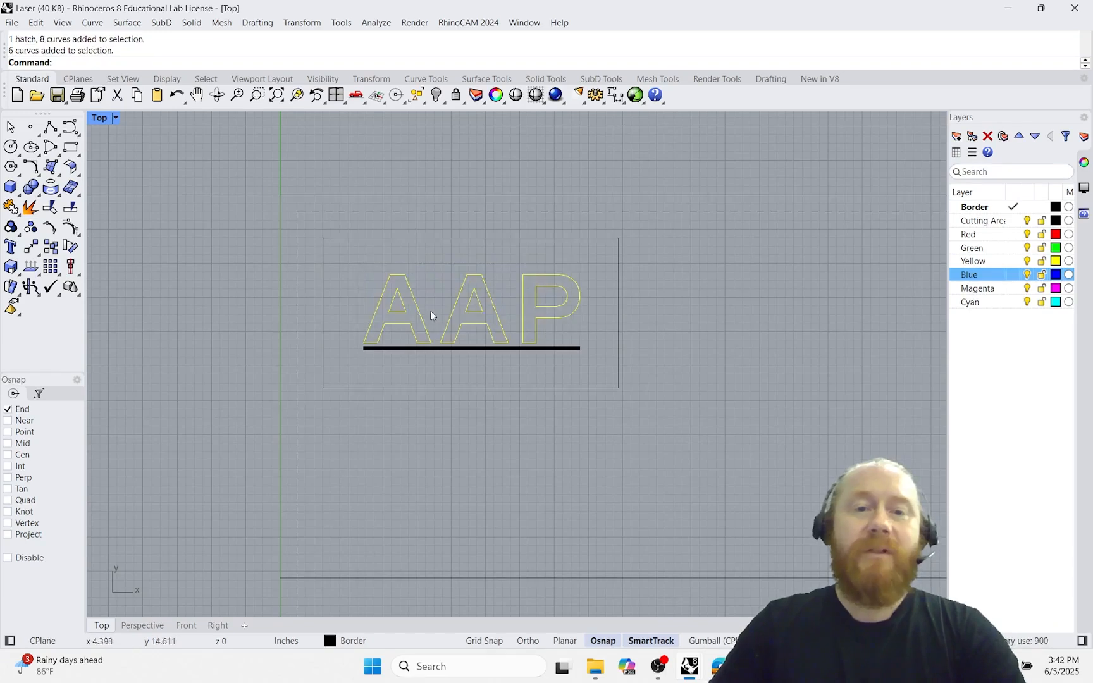
right_click(983, 242)
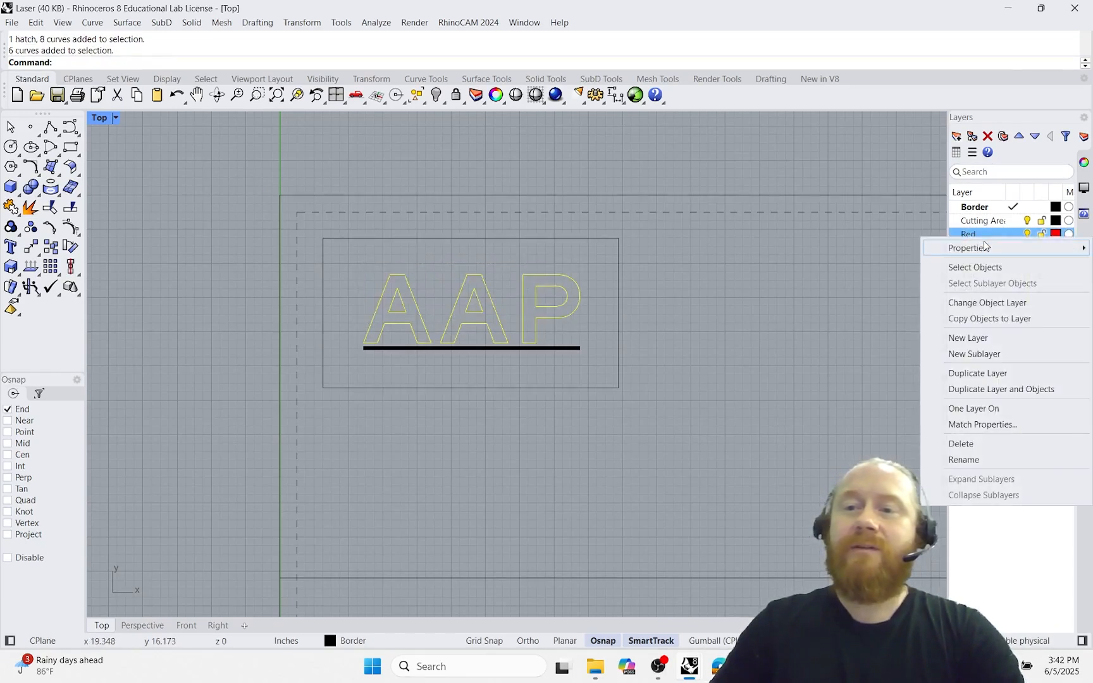
click(988, 302)
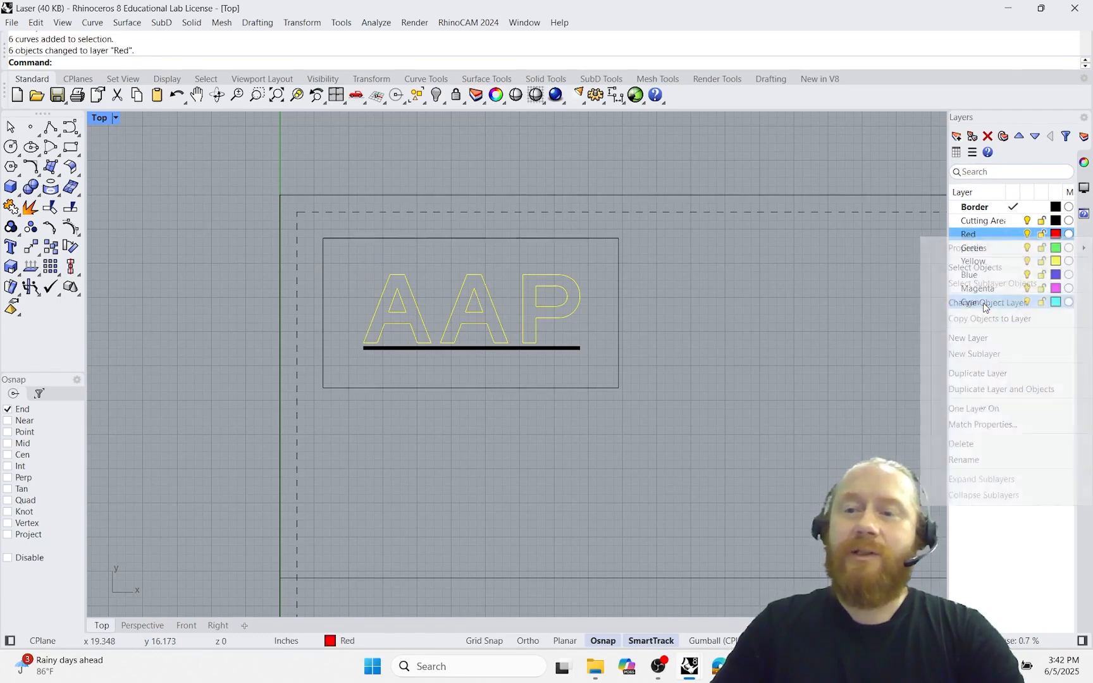
click(871, 289)
- Change the wide line's hatch and outline beneath the letters to the Green layer
right_drag(871, 289, 783, 280)
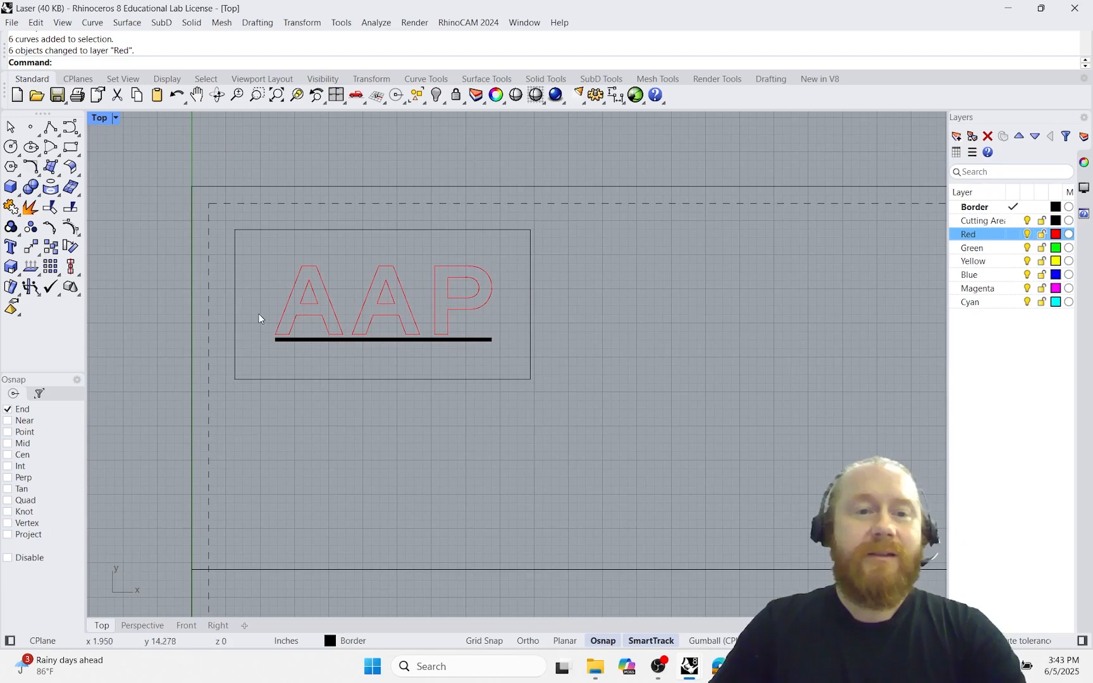
mouse_move(255, 315)
mouse_down()
mouse_move(271, 332)
mouse_move(507, 350)
mouse_up()
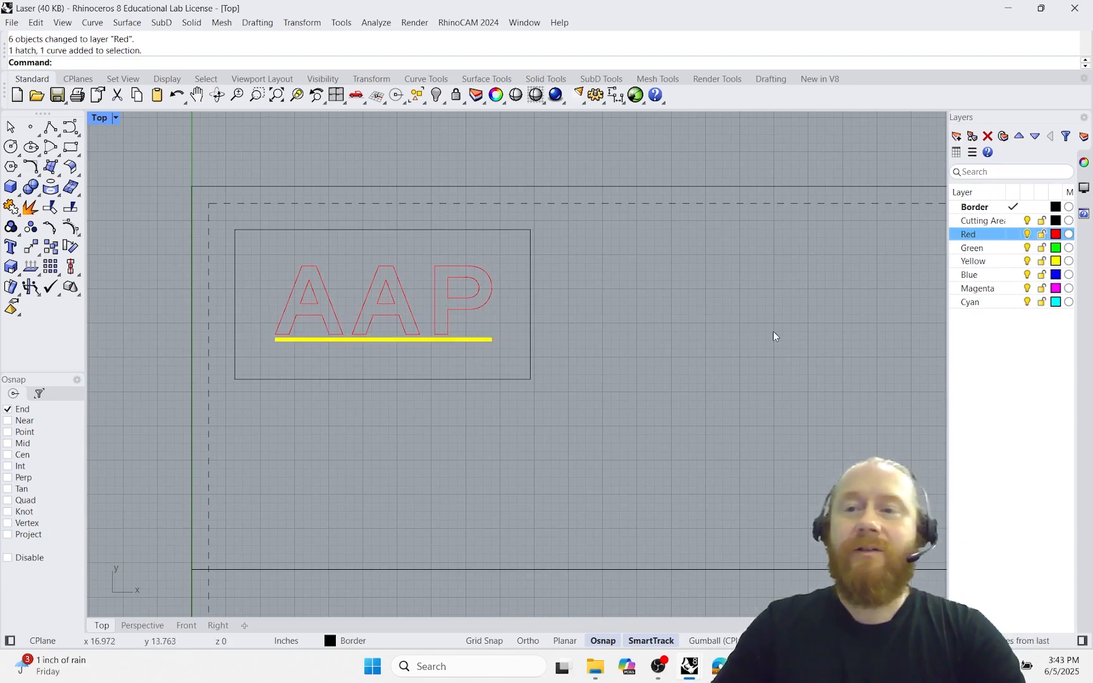
right_click(977, 251)
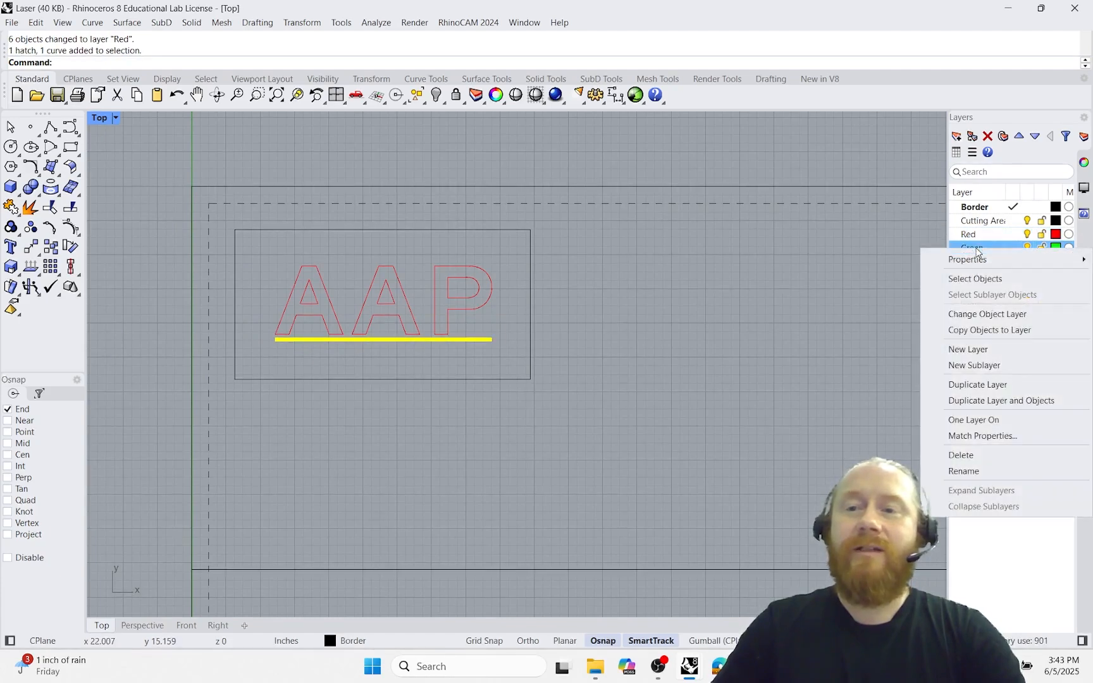
click(990, 313)
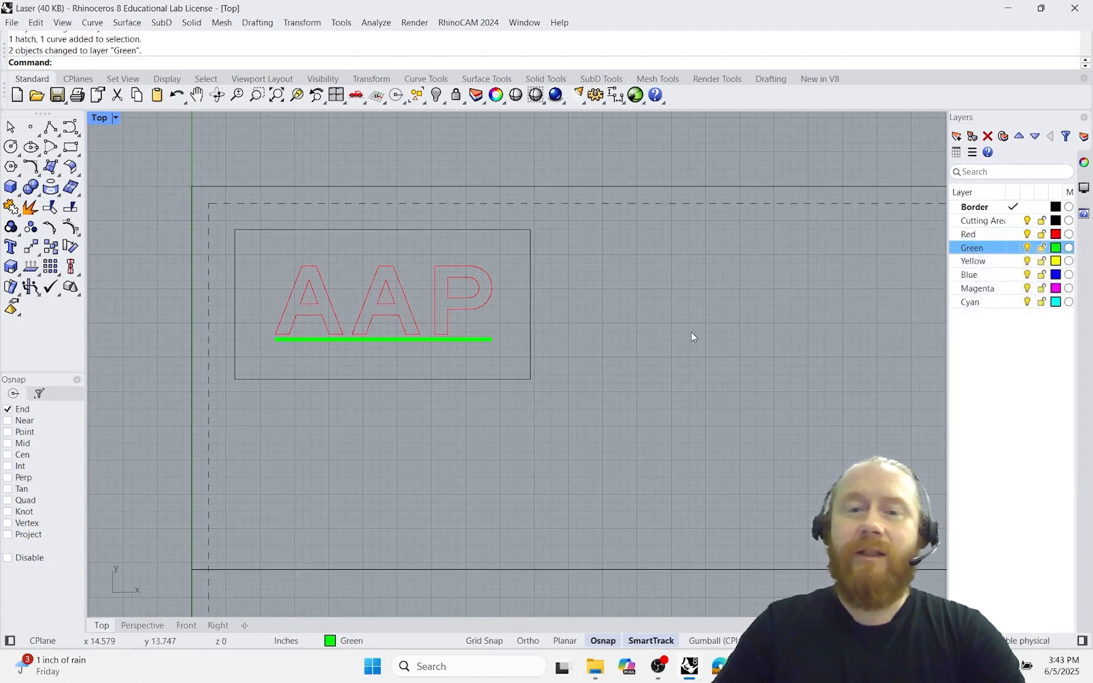
- Change the rectangular card outline around the AAP artwork to the Blue layer
scroll(689, 332, down, 2)
right_drag(766, 363, 695, 374)
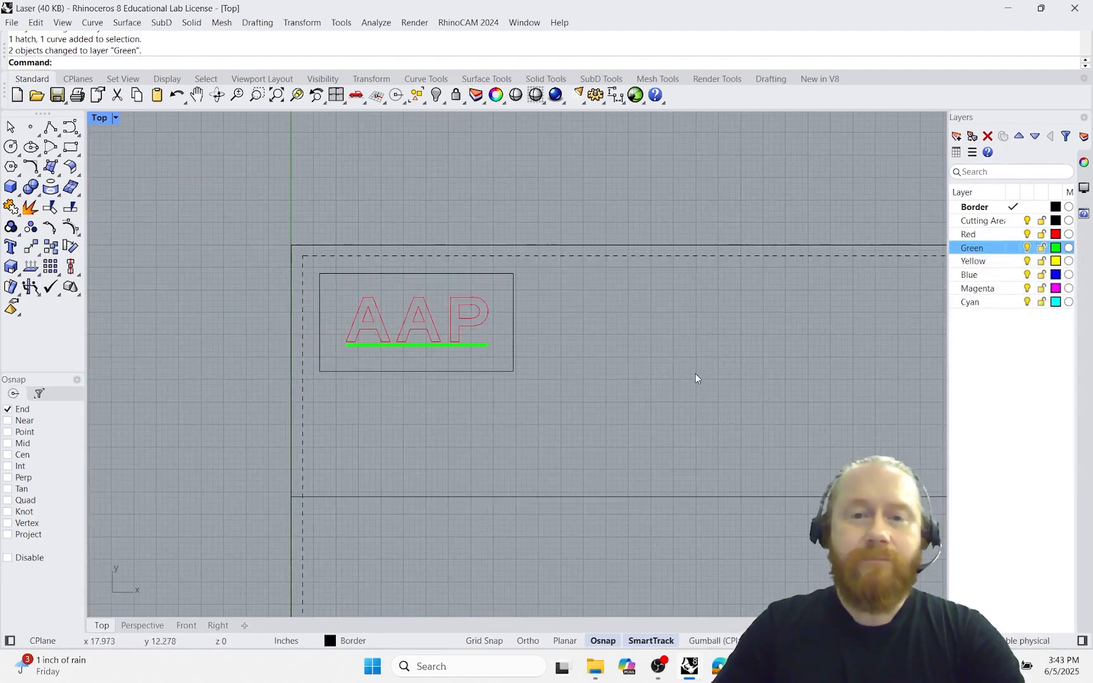
click(465, 274)
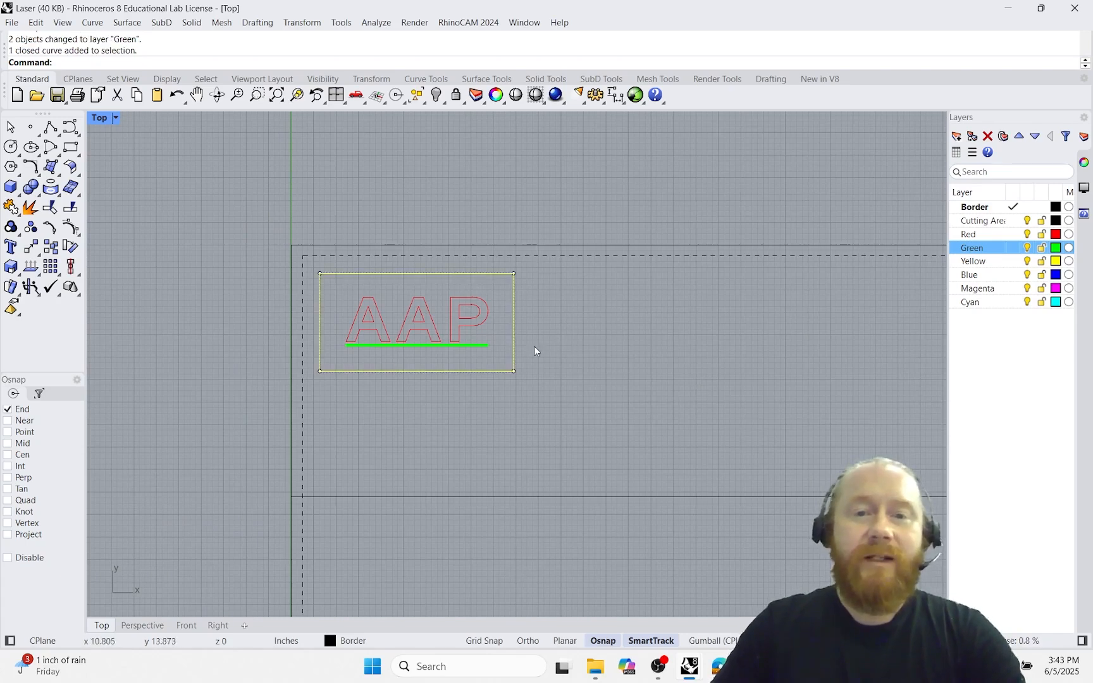
right_drag(848, 366, 825, 358)
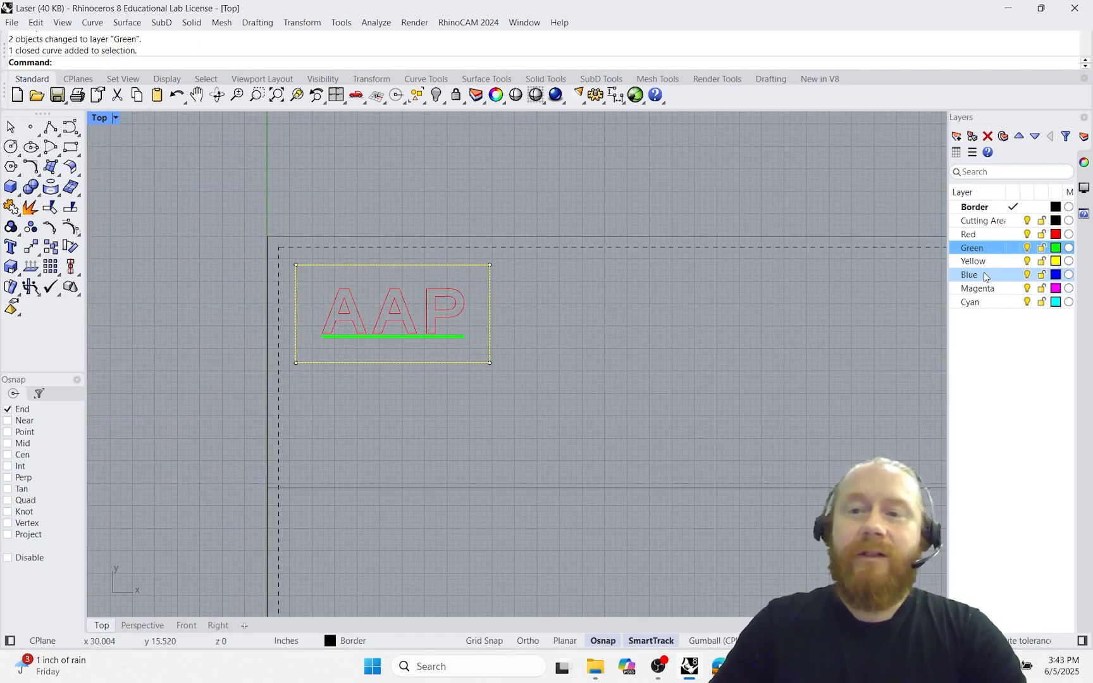
right_click(985, 277)
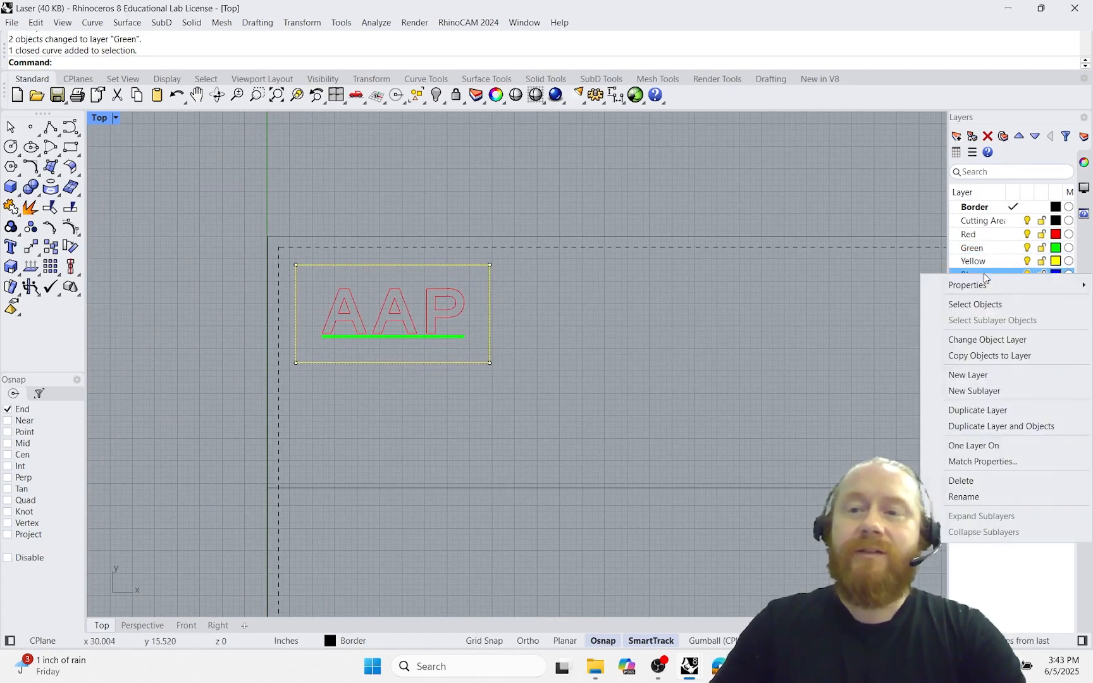
click(990, 341)
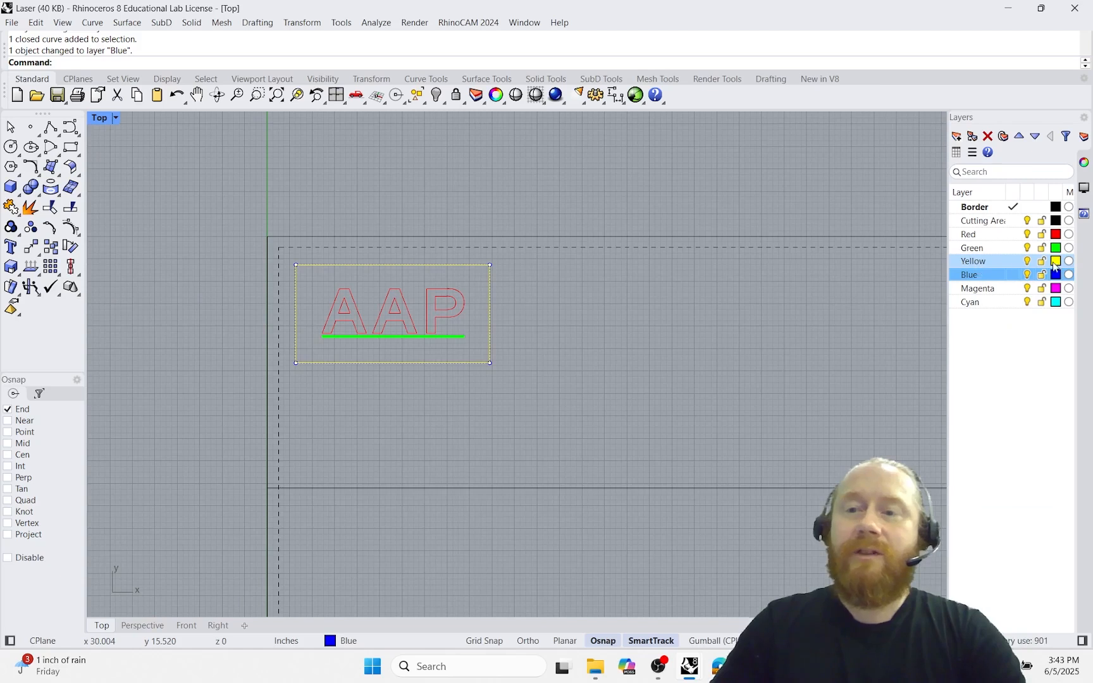
click(625, 286)
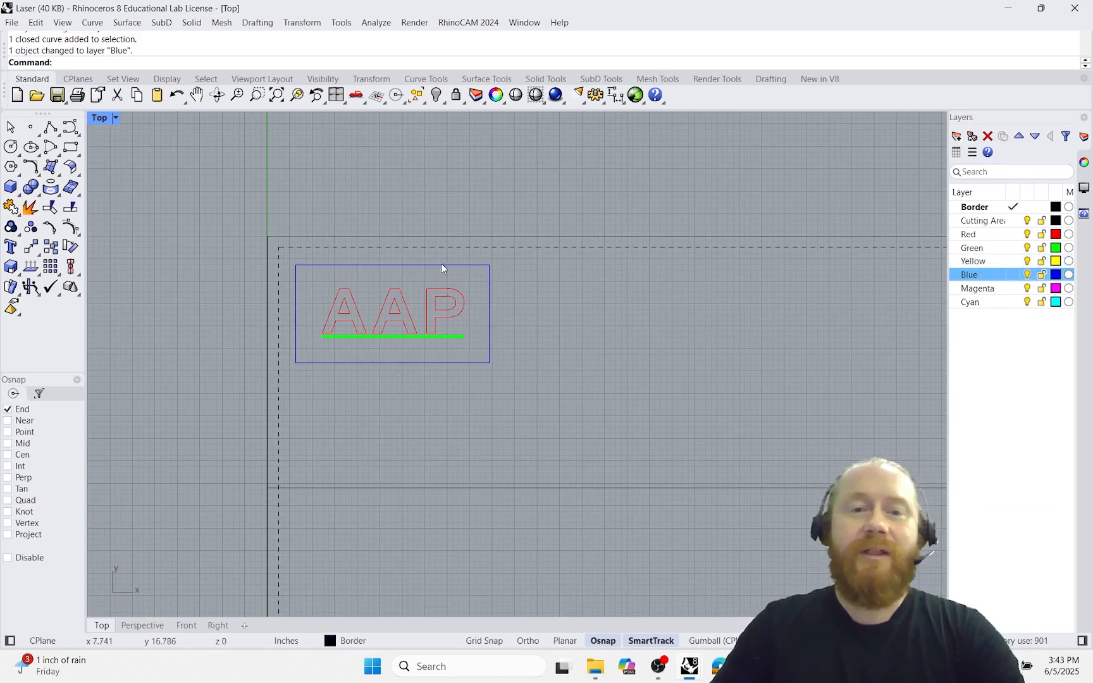
- Examine the blue card outline and its position within the material outline and the full laser bed
click(463, 266)
right_drag(618, 307, 645, 303)
scroll(645, 301, up, 2)
scroll(648, 300, down, 4)
click(644, 315)
right_drag(720, 320, 592, 279)
scroll(653, 311, down, 2)
scroll(652, 305, up, 2)
scroll(575, 289, up, 2)
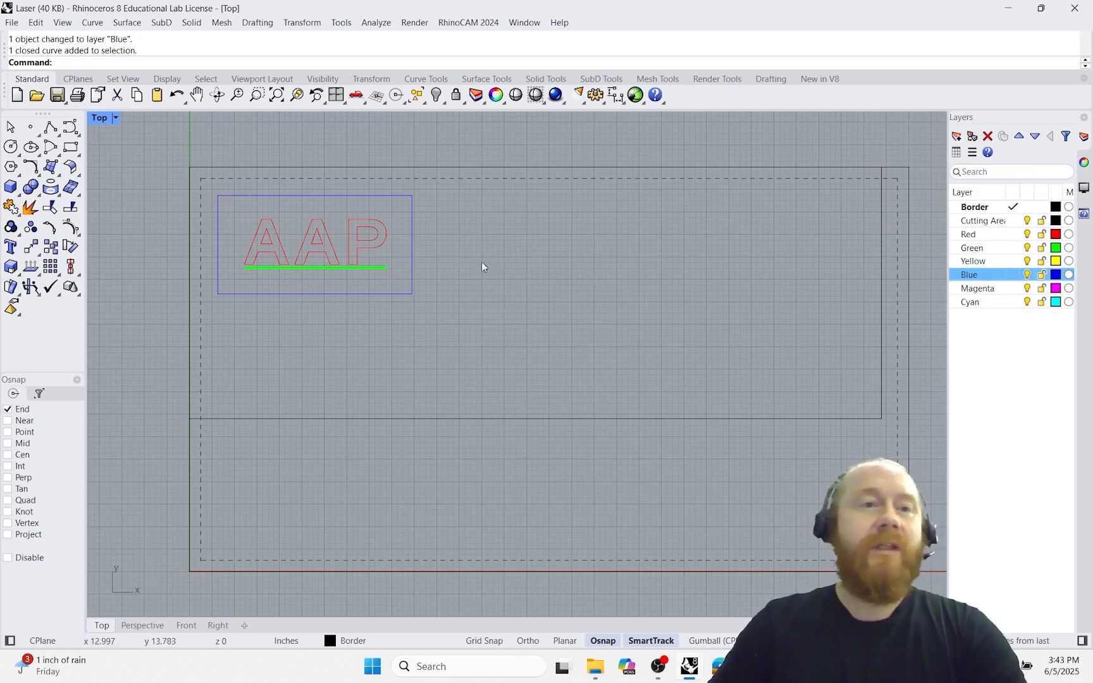
- Open the print setup and review its printer, page size, output, view and scale settings
click(11, 22)
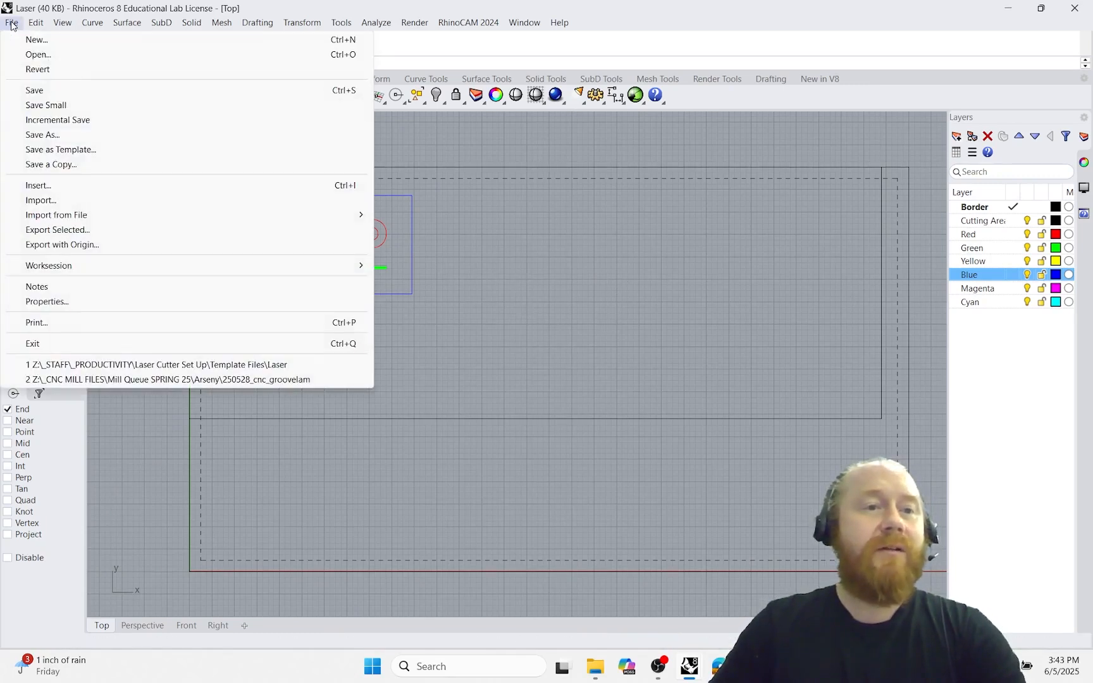
click(44, 323)
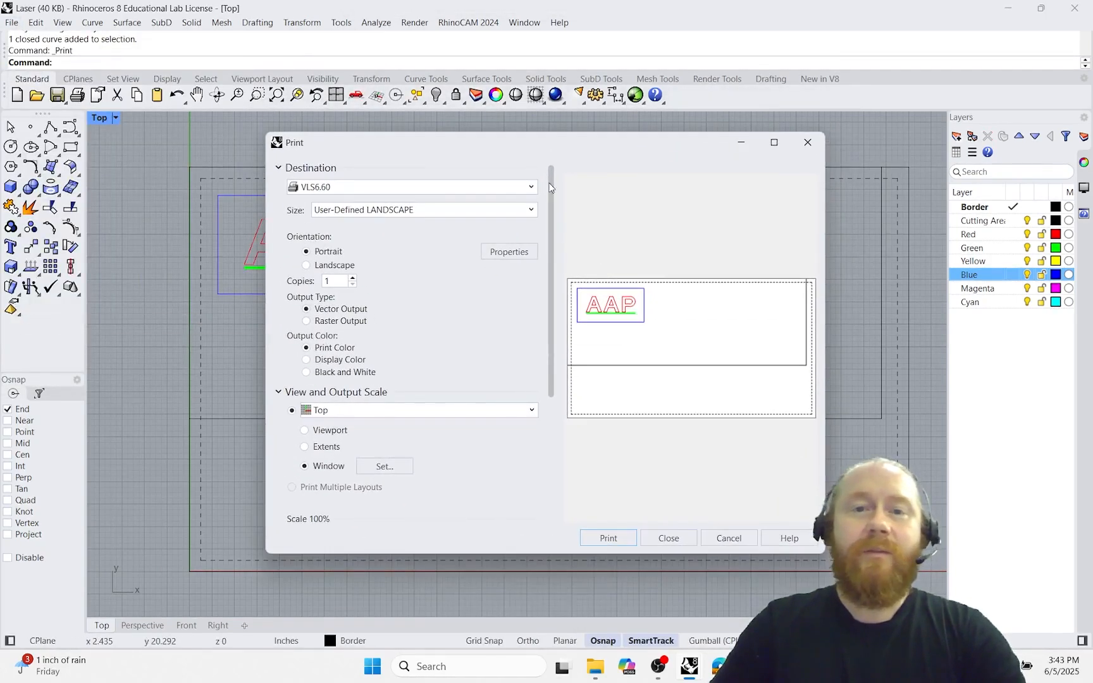
drag(550, 181, 551, 251)
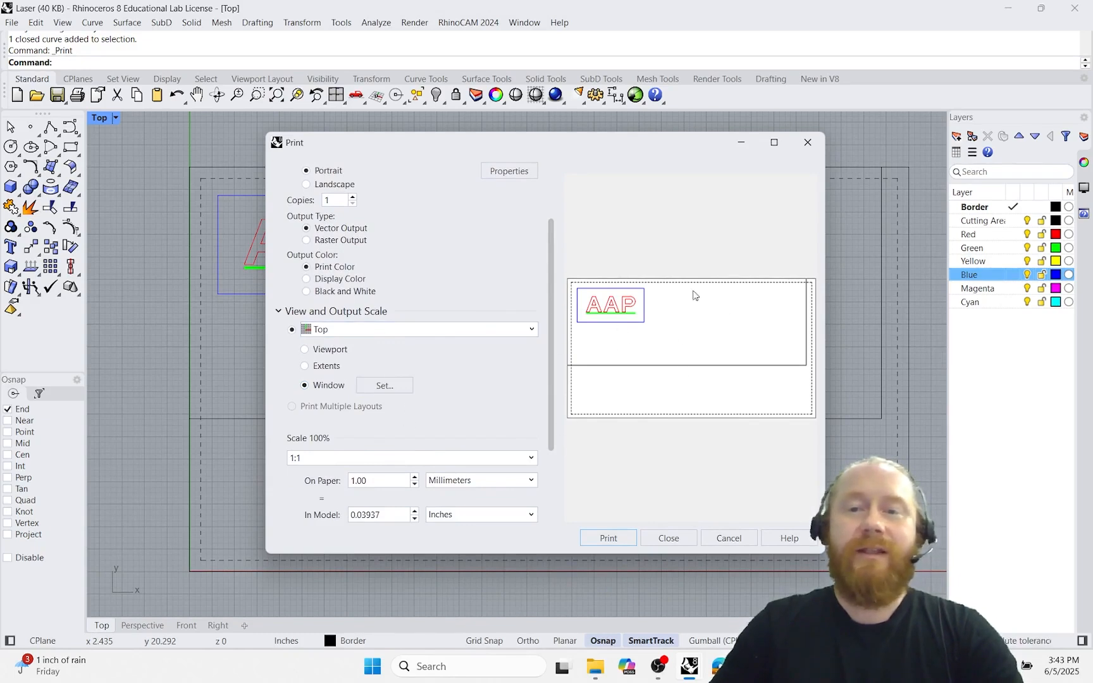
- Start redefining the print window and move it up and away from the laser bed border
click(386, 385)
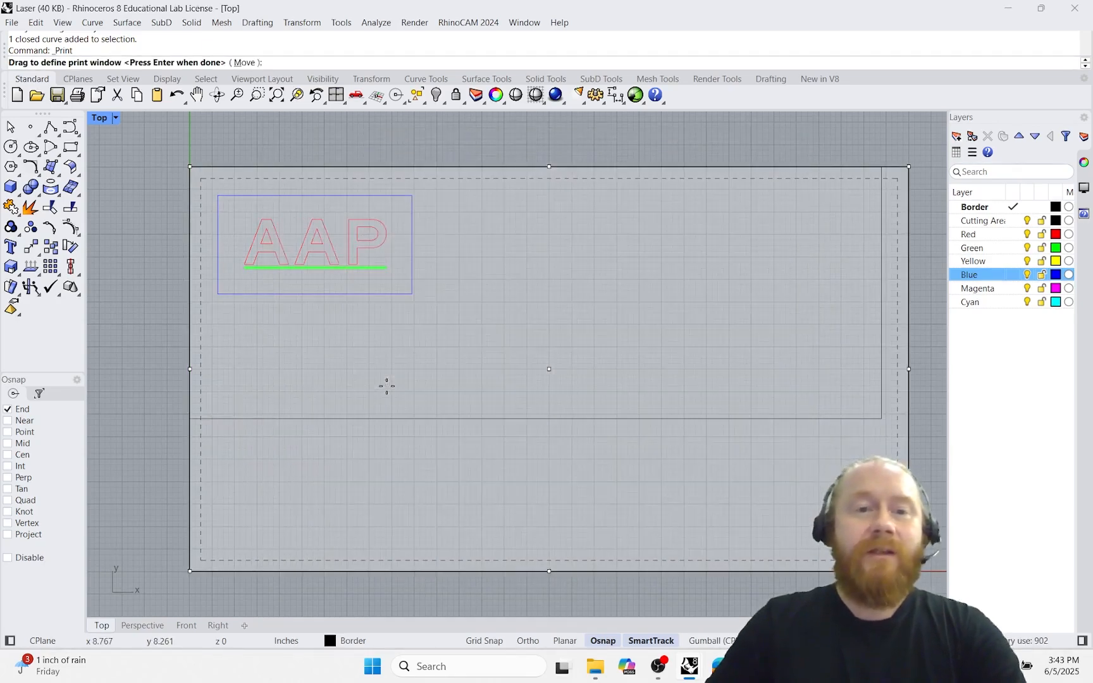
scroll(407, 370, down, 4)
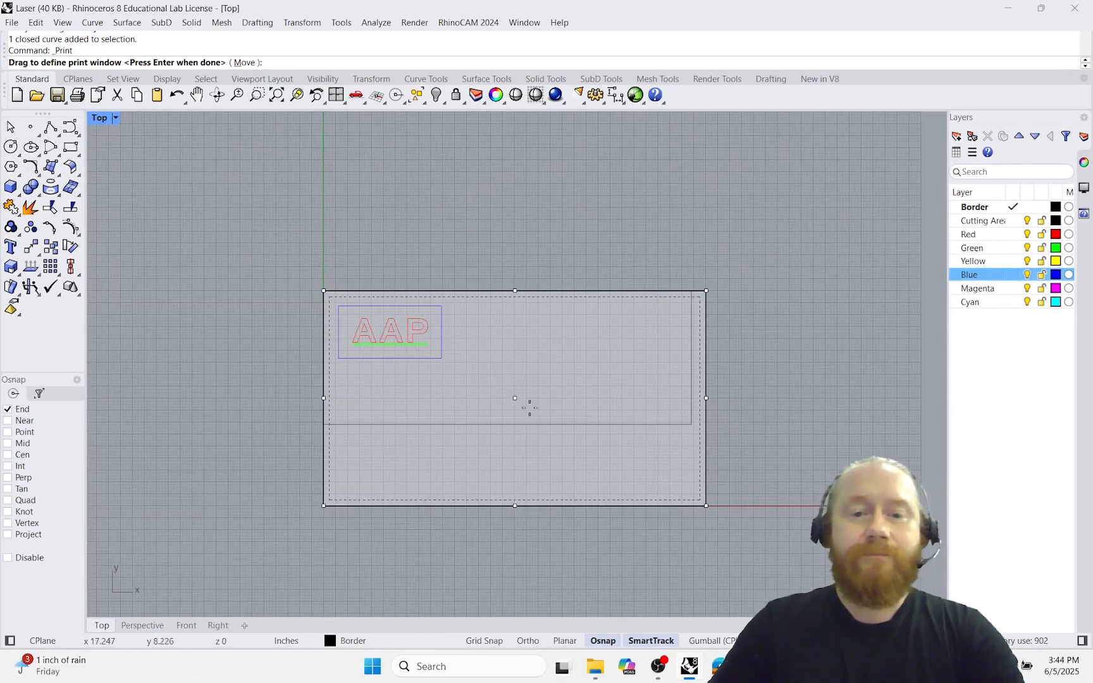
drag(518, 398, 778, 244)
scroll(519, 323, up, 4)
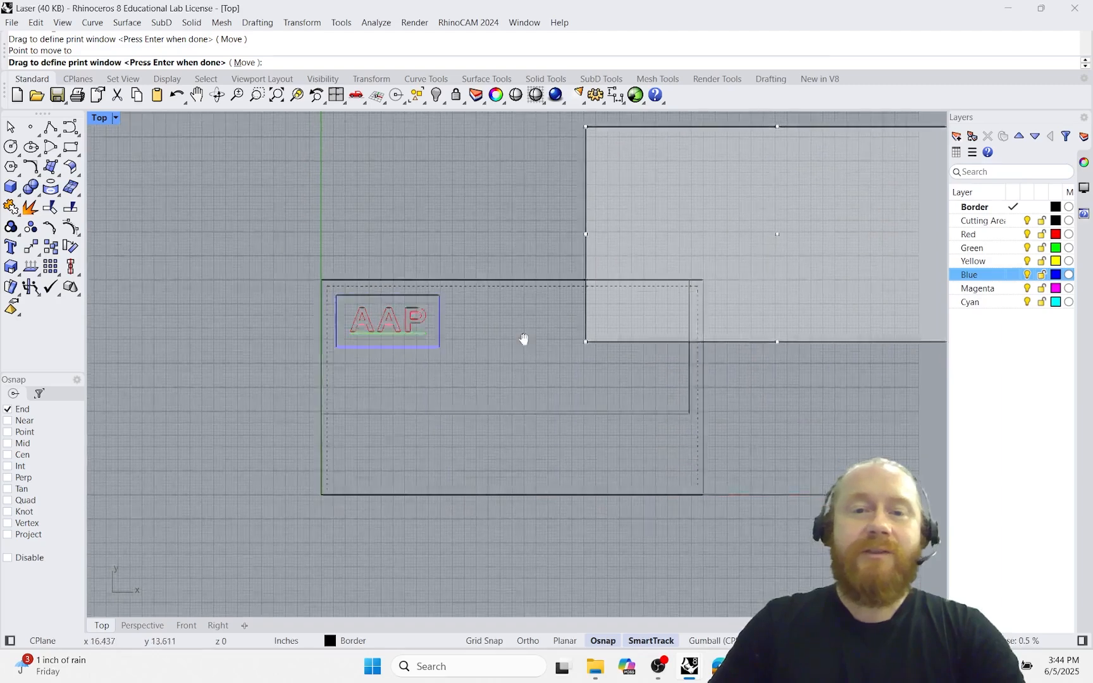
right_drag(547, 301, 561, 331)
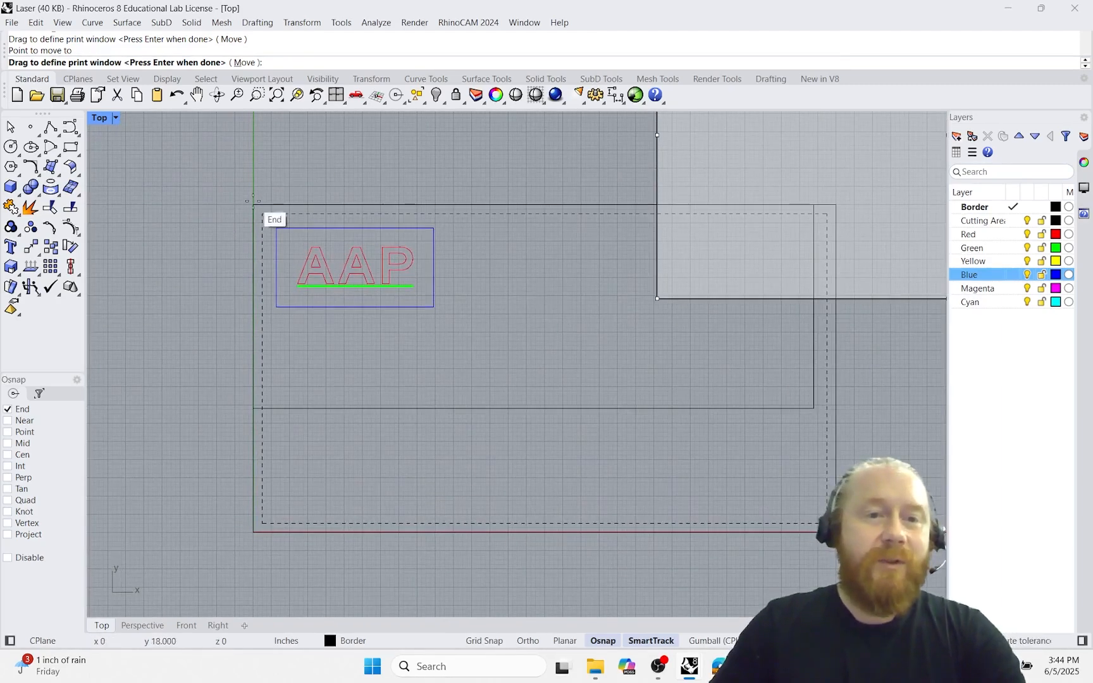
- Define the print window from the laser bed border's upper-left corner to its lower-right corner, declining to change the scale to fit
drag(252, 205, 835, 532)
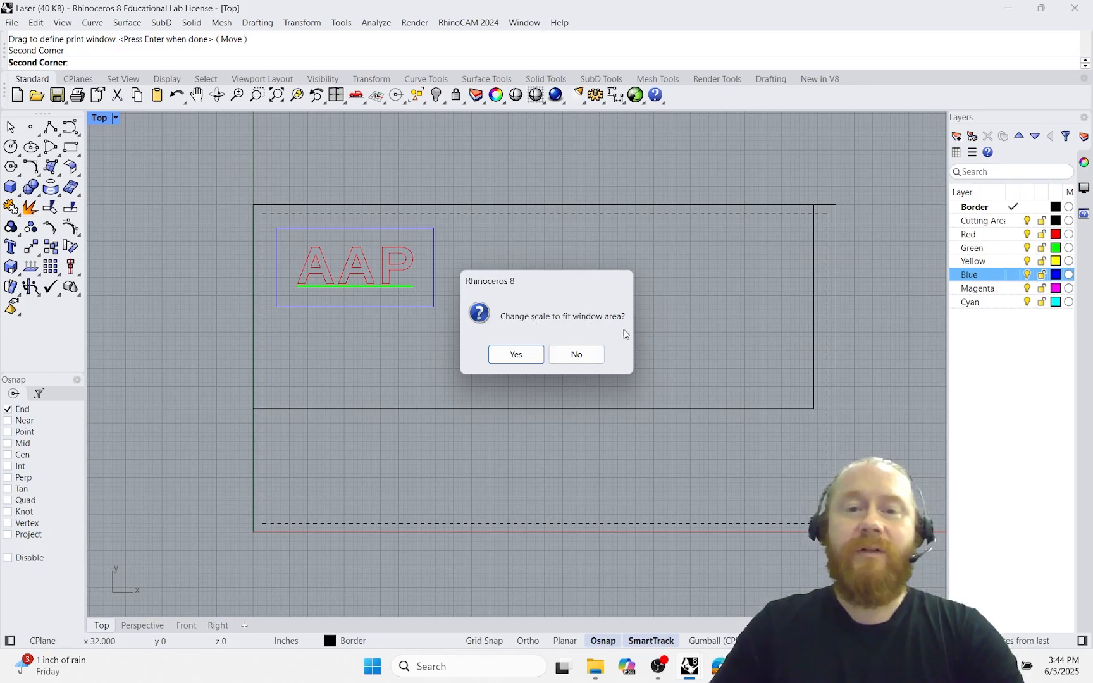
click(574, 354)
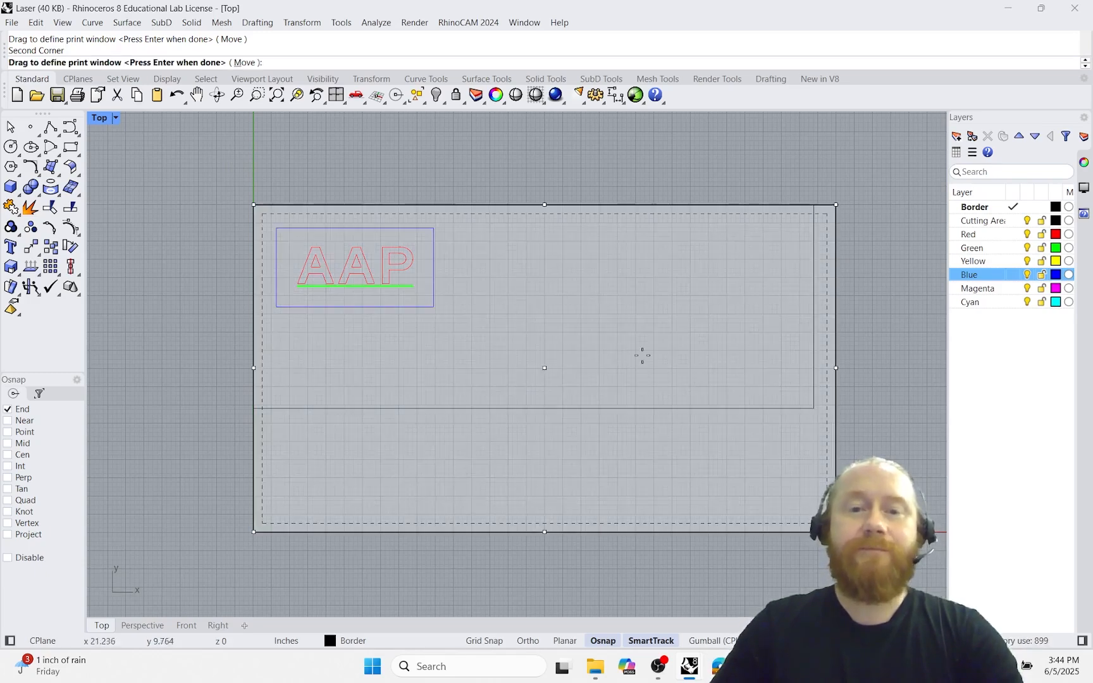
scroll(638, 351, down, 4)
mouse_move(641, 329)
right_down()
mouse_move(656, 361)
mouse_move(639, 354)
right_up()
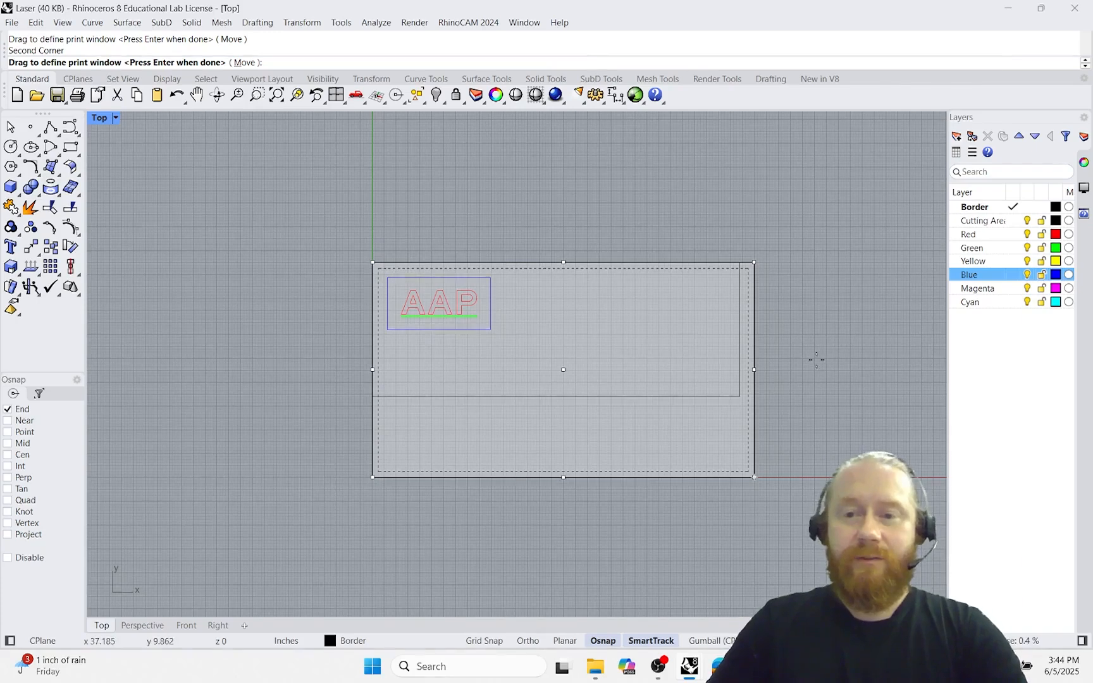
key(Return)
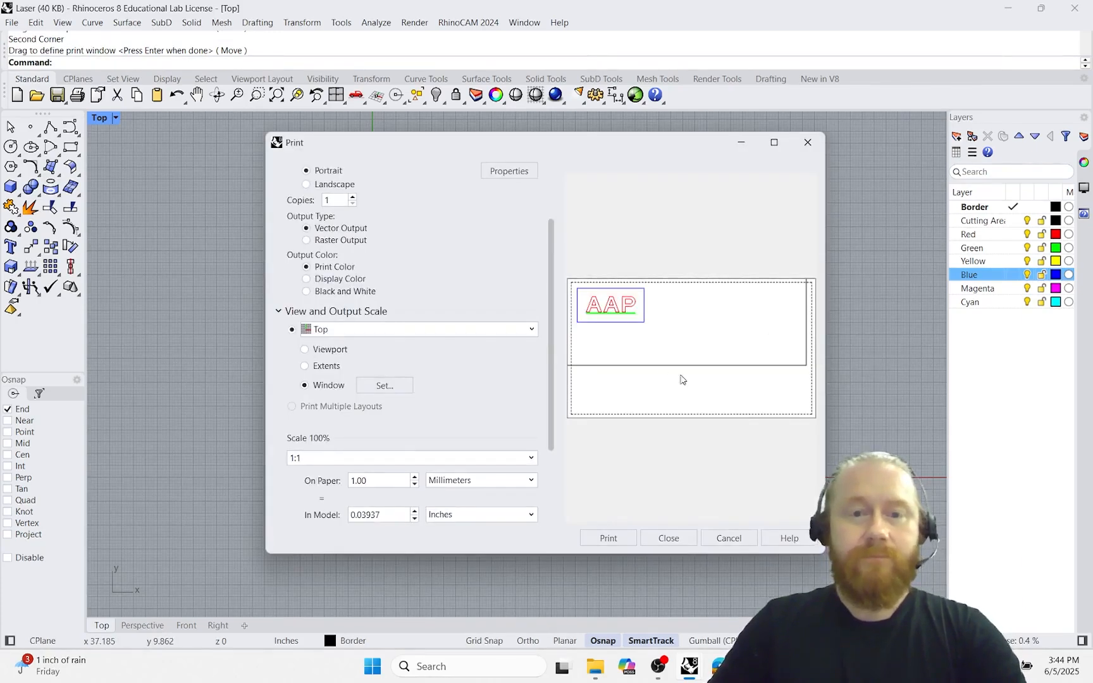
- Review the remaining print settings and open the VLS6.60 printer's properties
scroll(388, 324, down, 3)
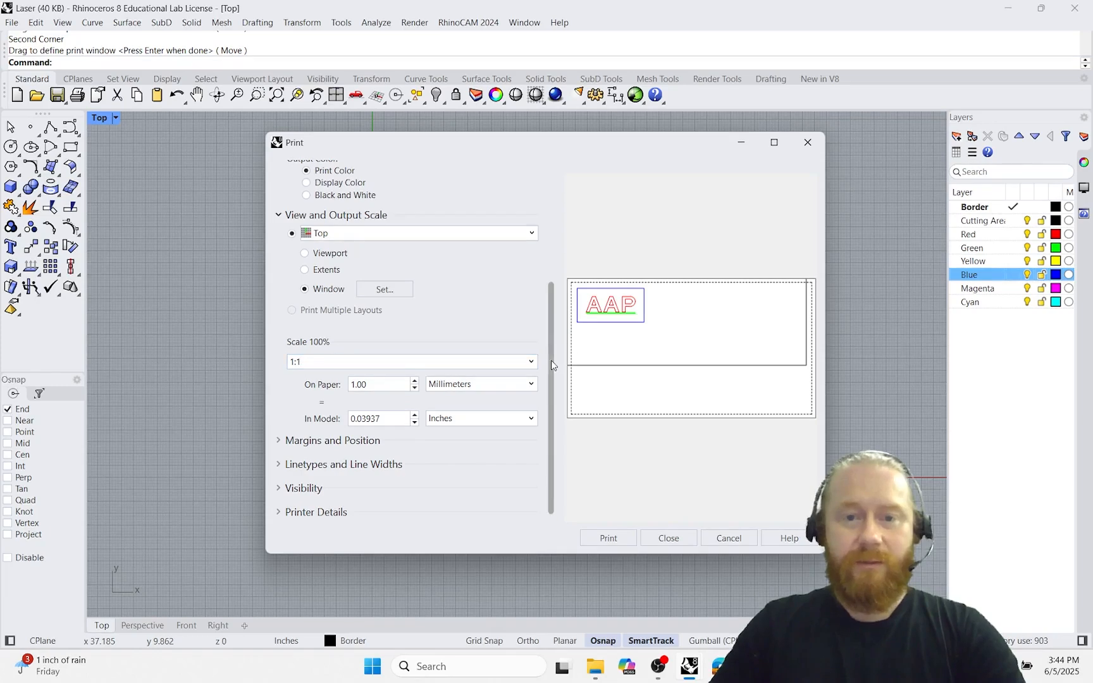
drag(551, 357, 554, 223)
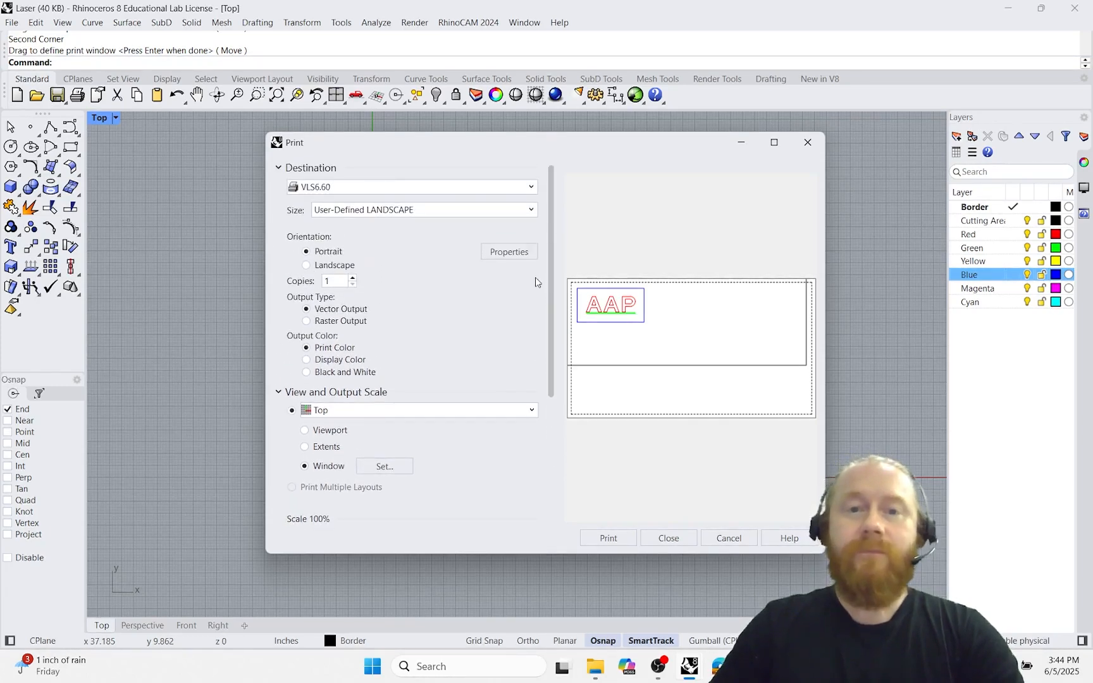
click(498, 258)
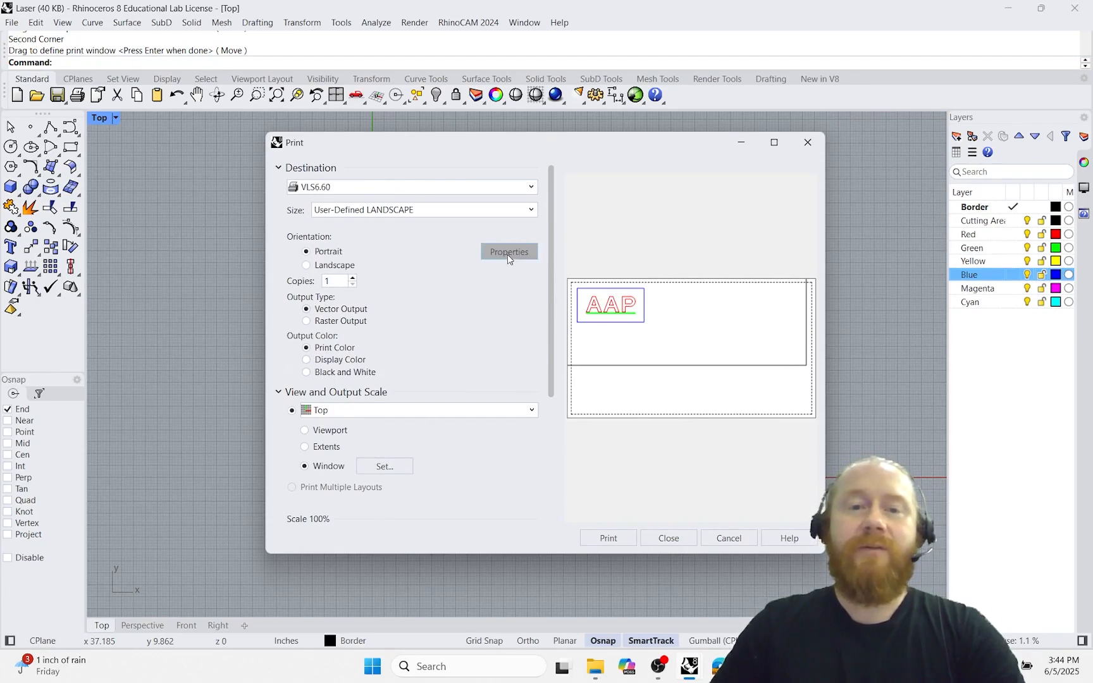
click(513, 253)
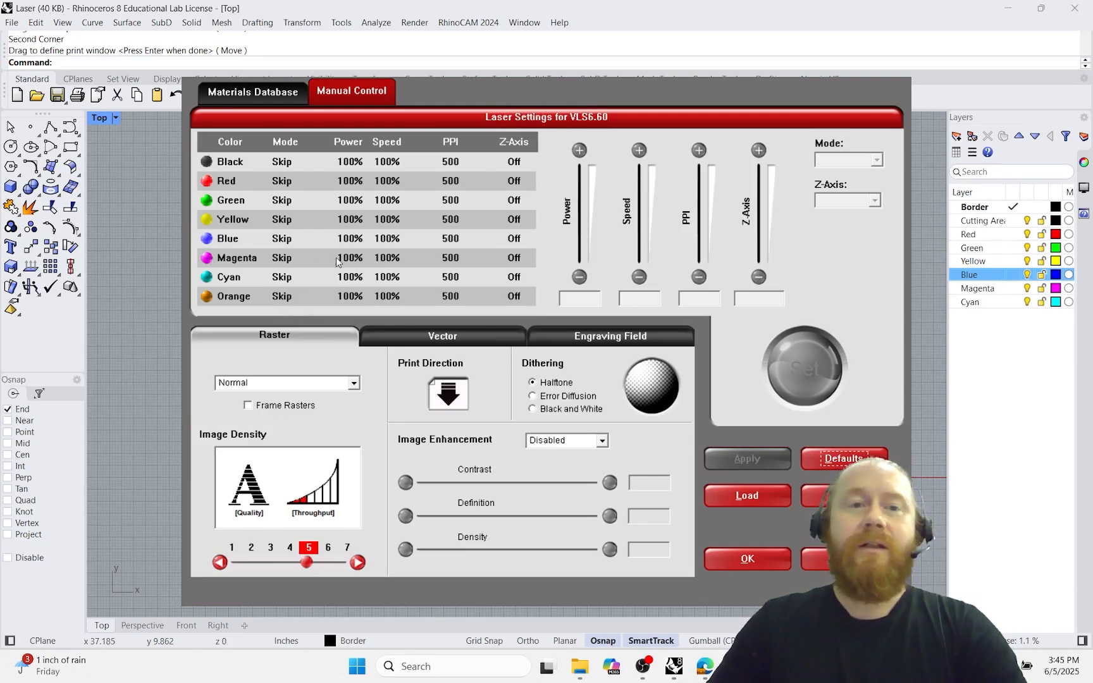
- Set the mode of the Red colour to Vect in the laser settings
click(281, 182)
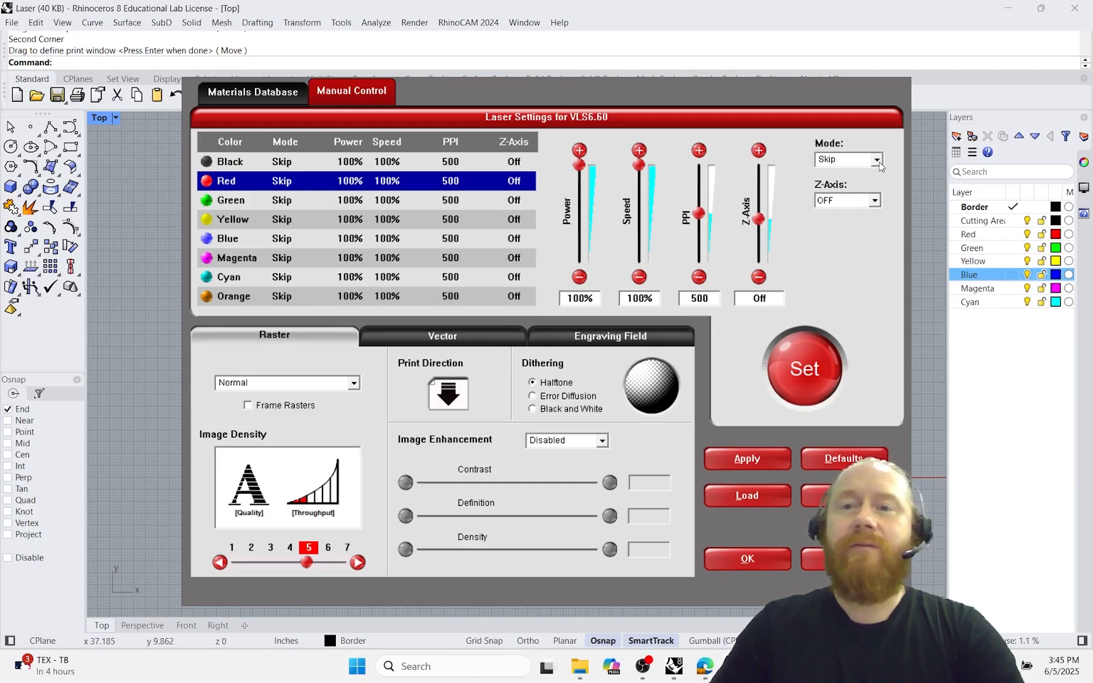
click(877, 159)
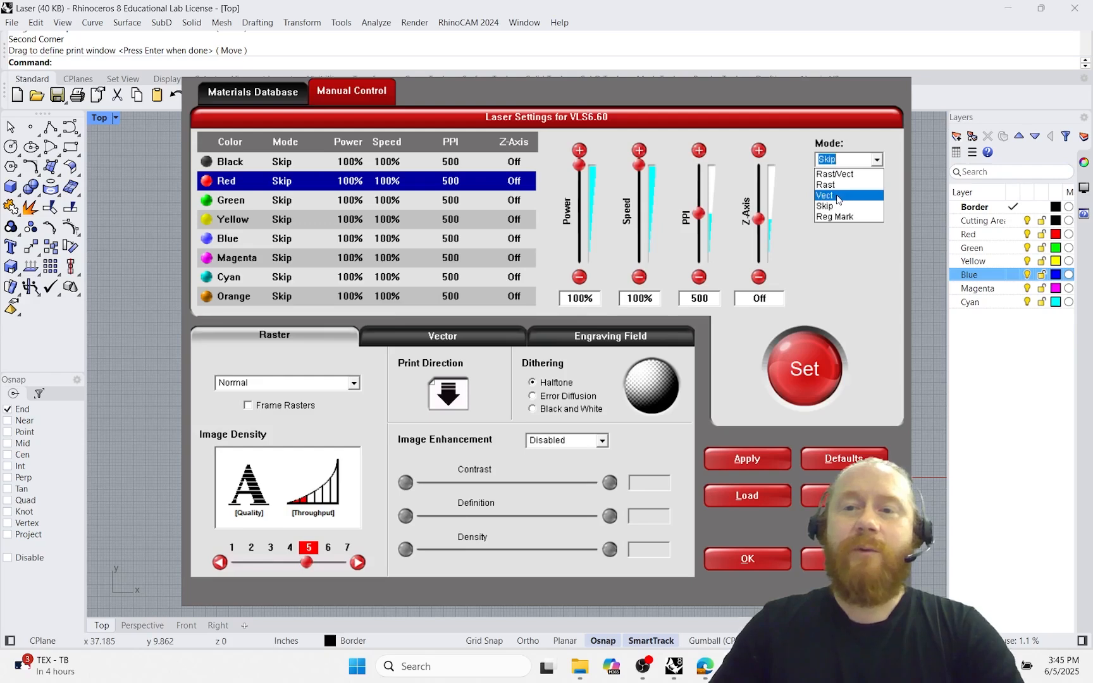
click(831, 196)
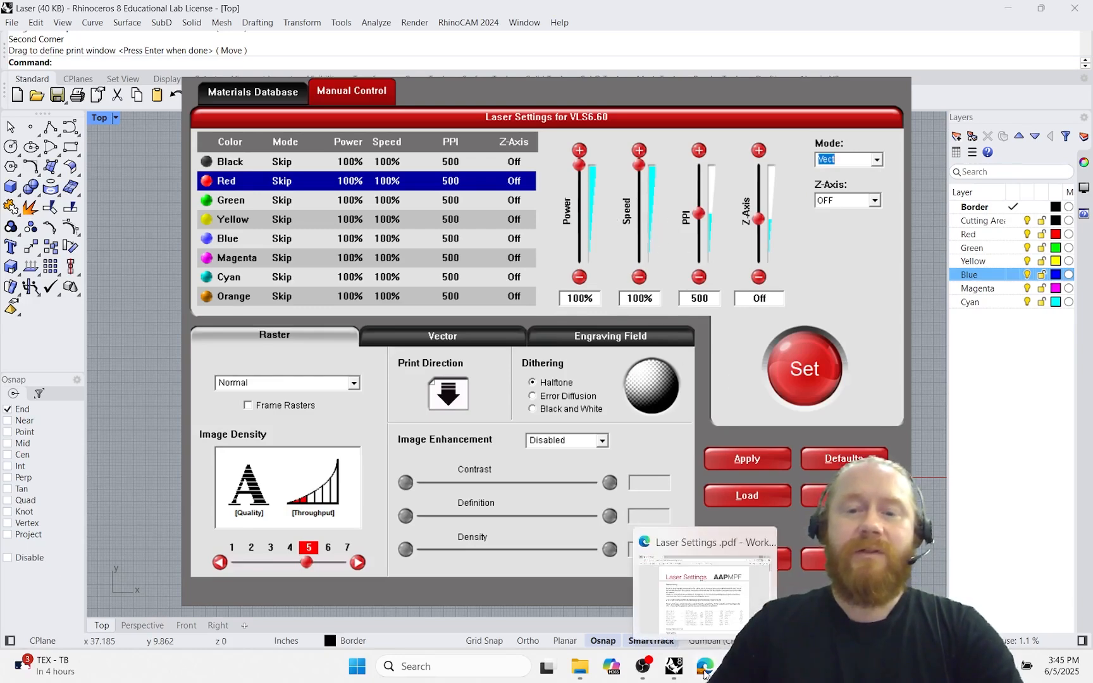
- Look up the material's power and speed values in the Laser Settings PDF in Edge and return to the laser settings window
click(705, 674)
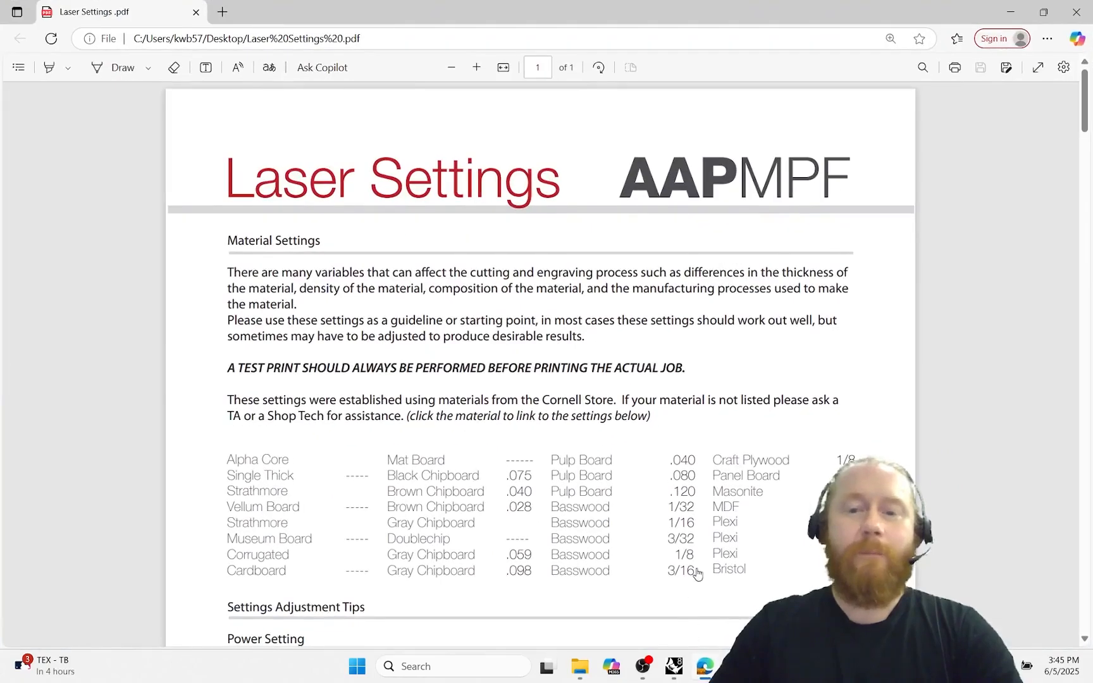
scroll(696, 556, down, 5)
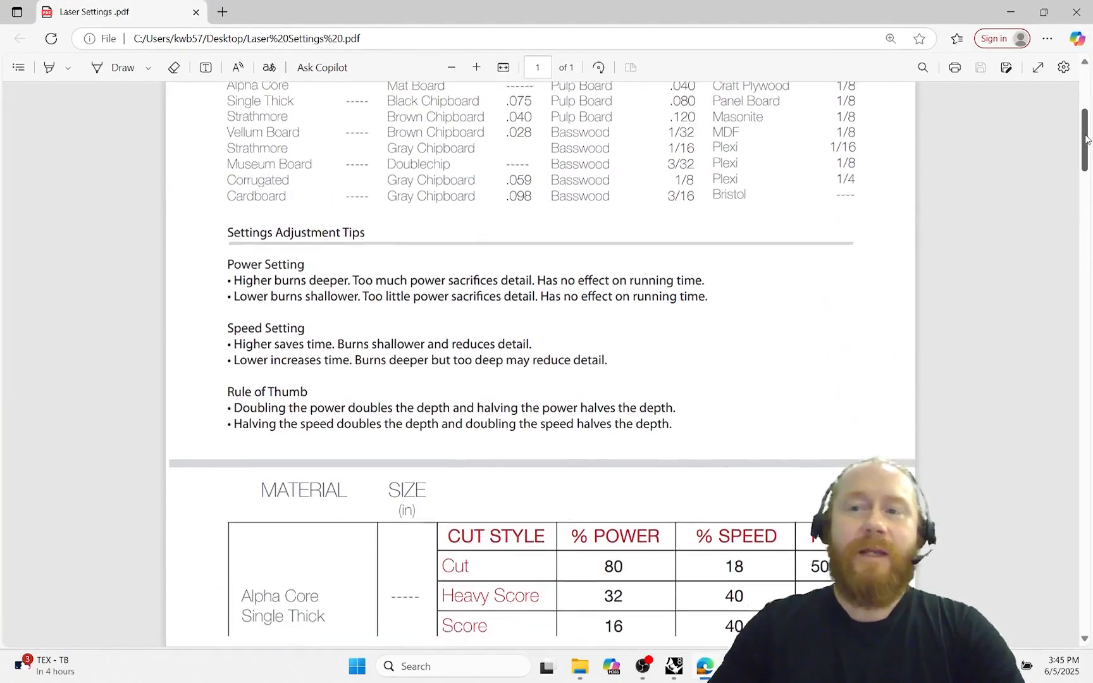
drag(1085, 139, 1075, 296)
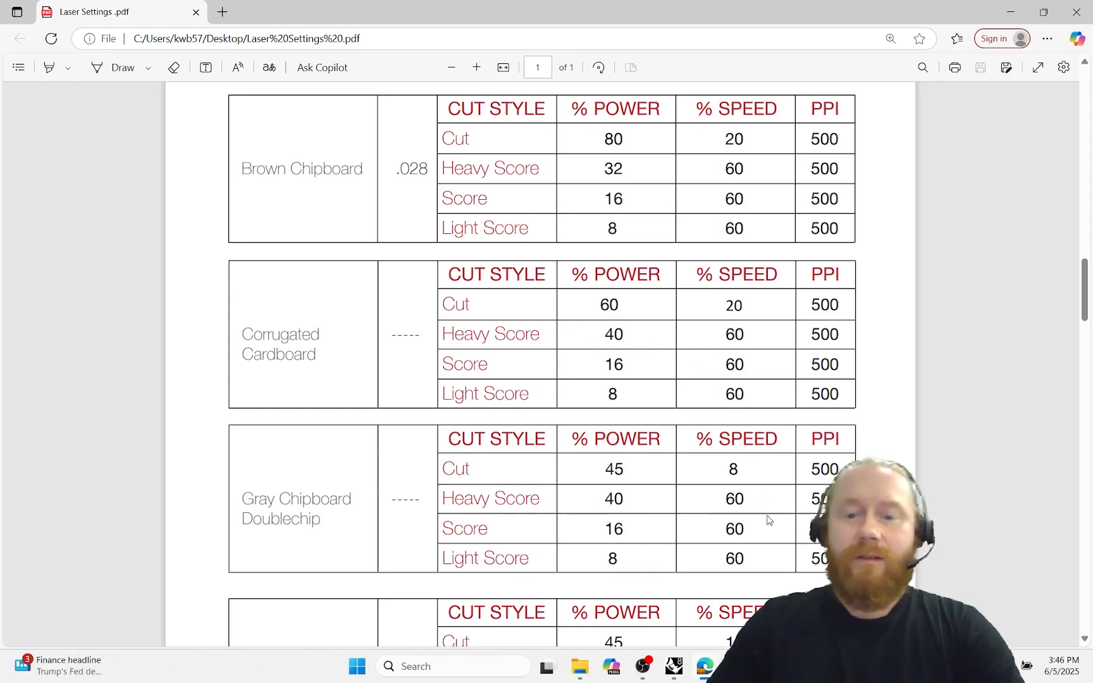
mouse_move(736, 665)
click(752, 602)
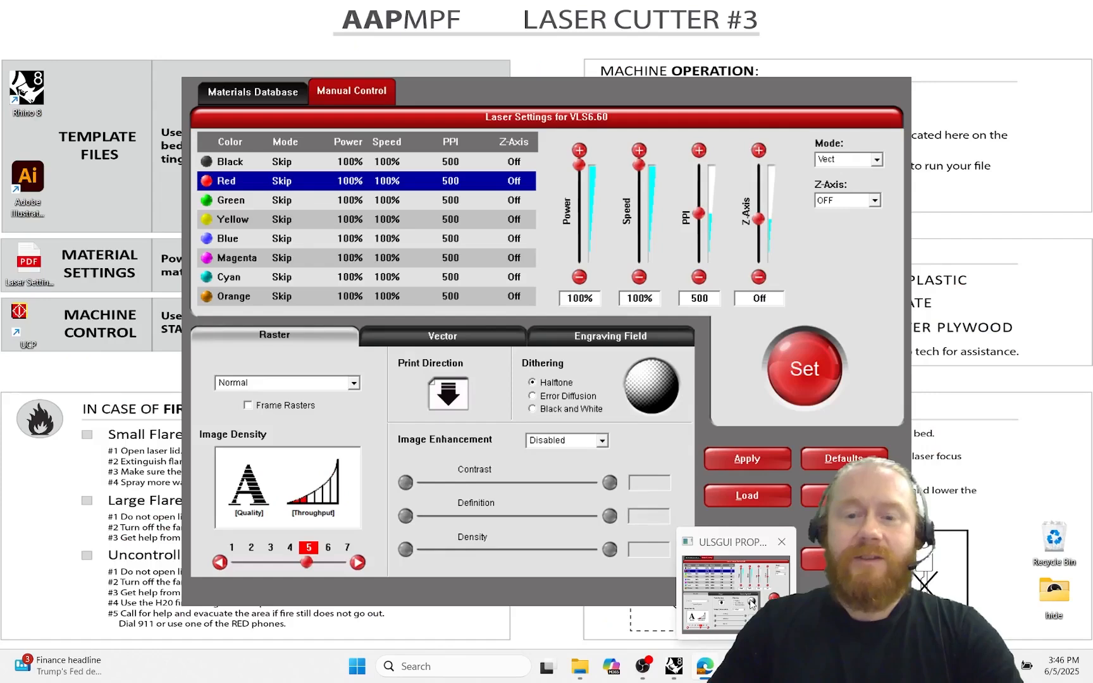
click(751, 602)
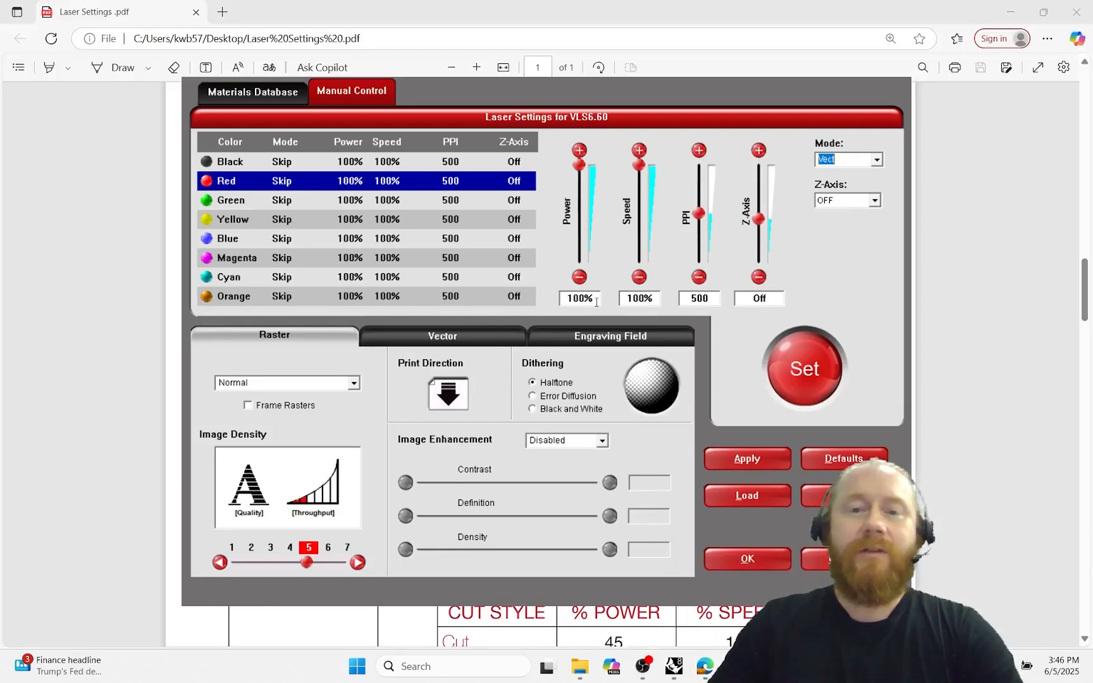
- Set the Red colour's power to 40% and speed to 60%, and store these settings
drag(592, 297, 534, 304)
text(40)
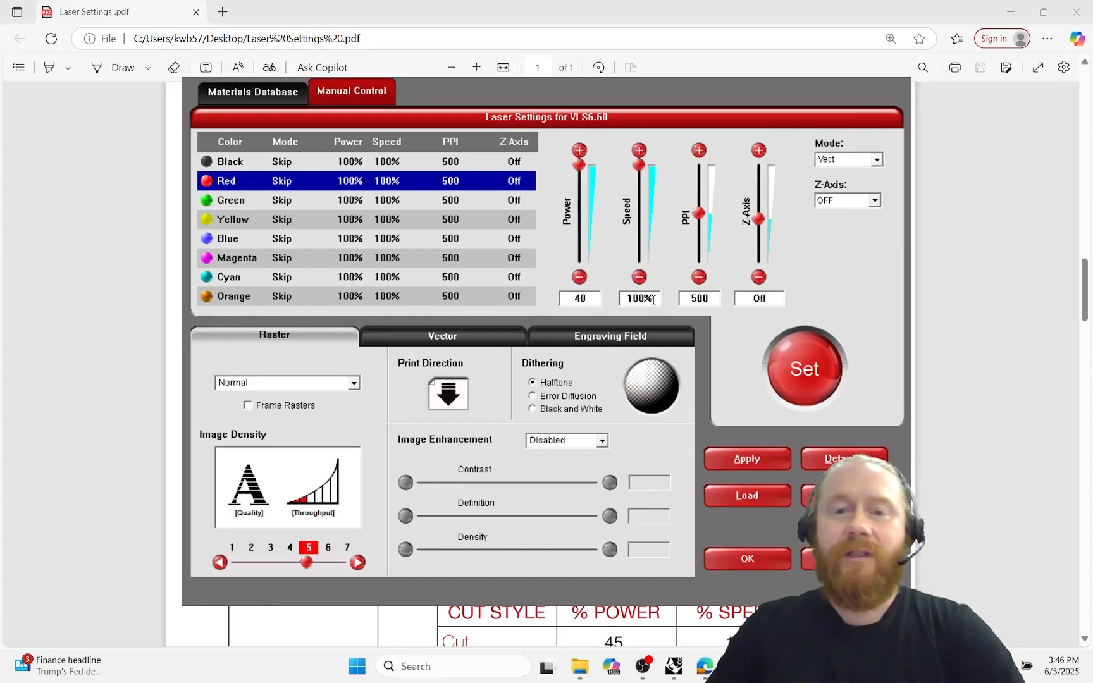
key(Tab)
text(60)
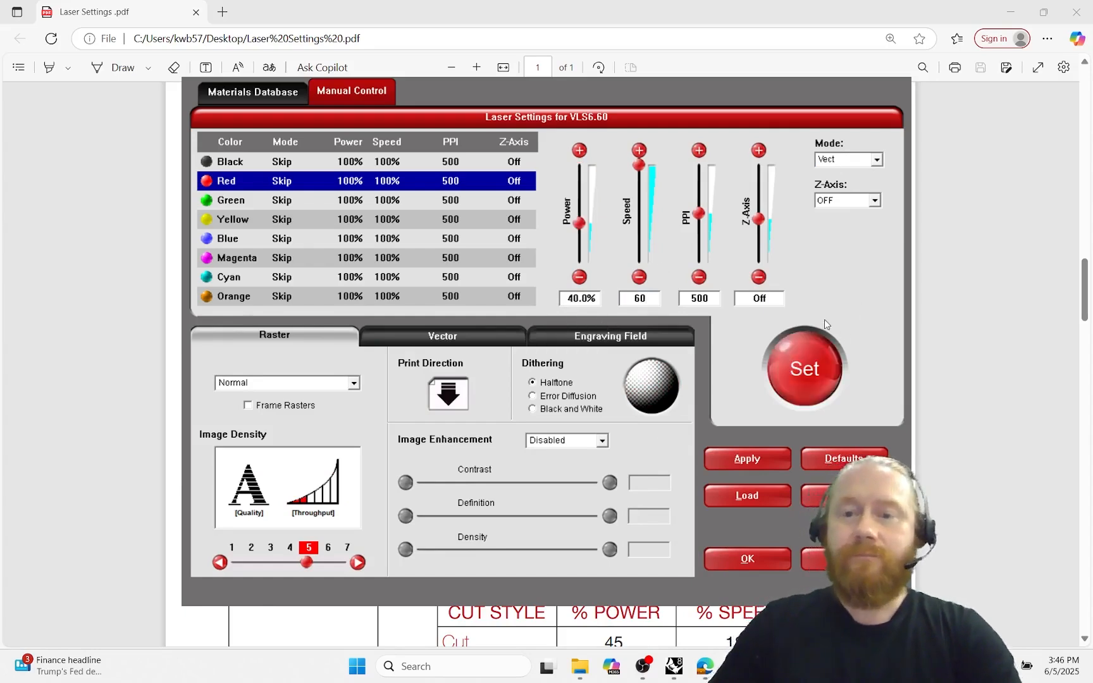
click(798, 363)
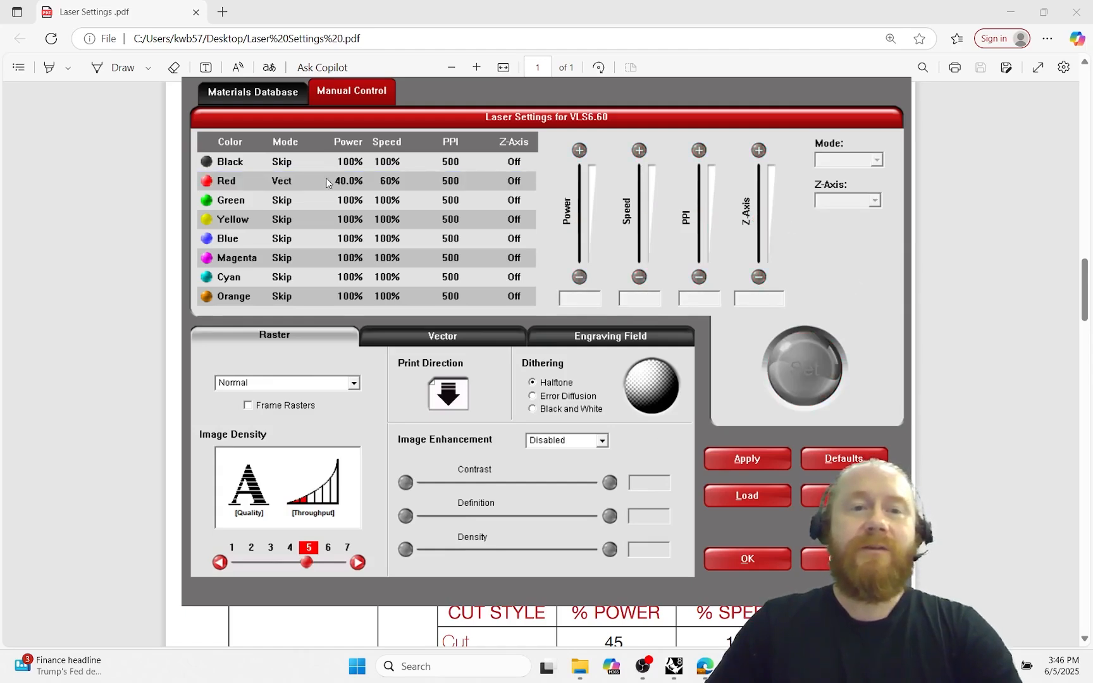
- Set the mode of the Green colour to Rast in the laser settings
click(292, 202)
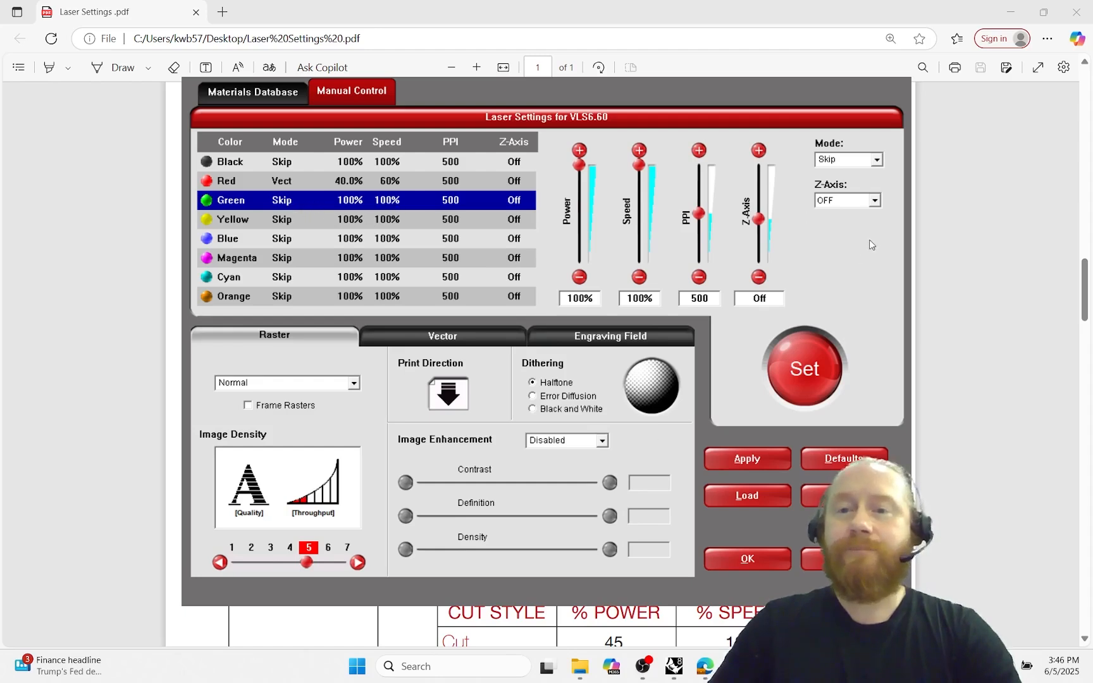
click(877, 161)
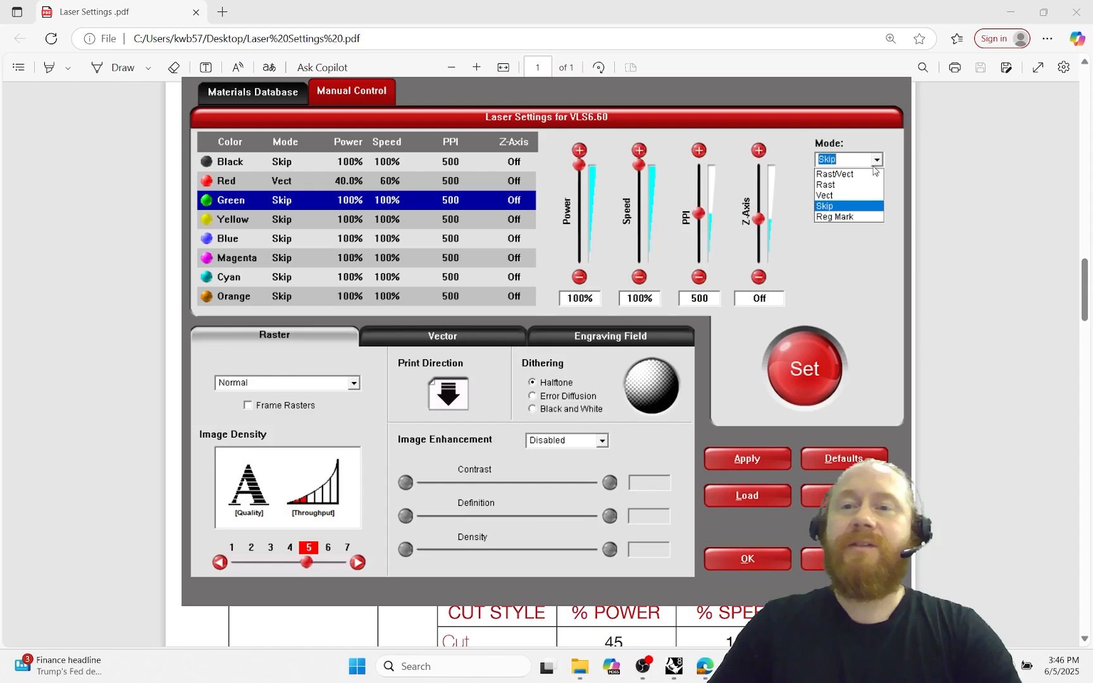
click(841, 186)
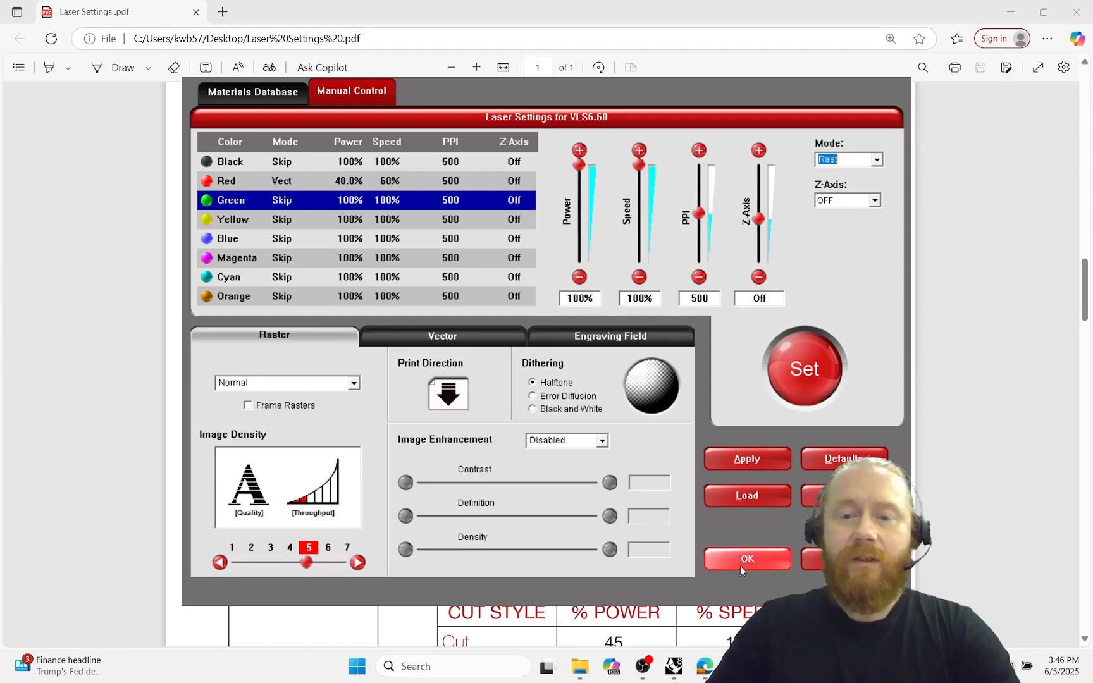
- Check the material's score values in the Laser Settings PDF, then set Green's power to 16% and speed to 60% and store them
click(737, 666)
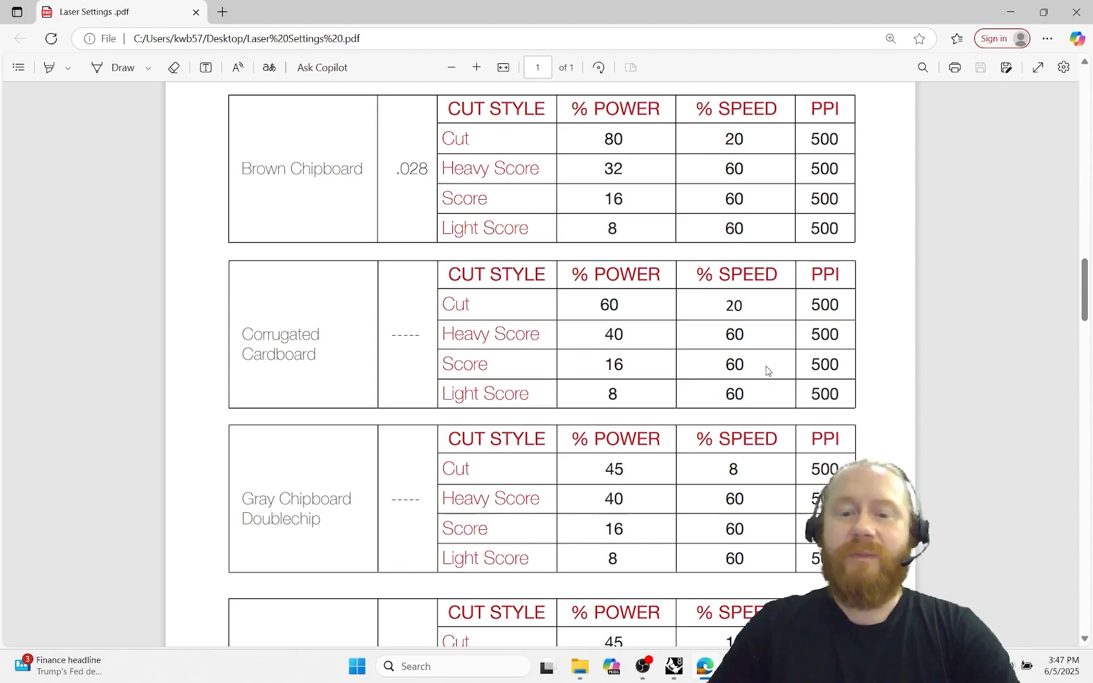
click(740, 585)
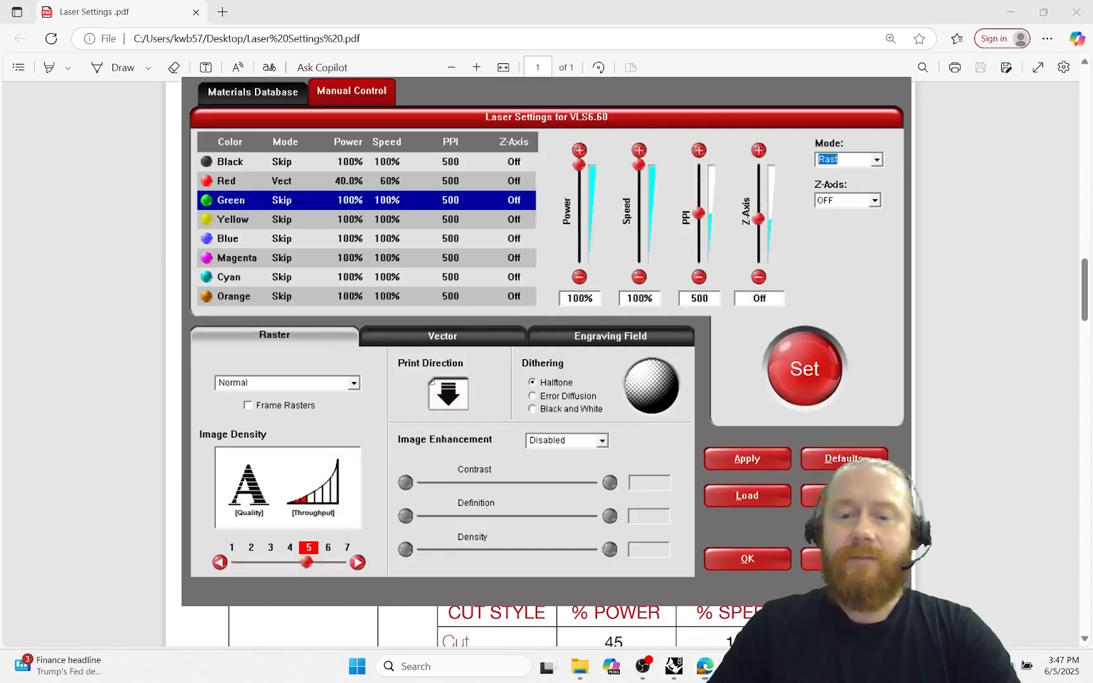
drag(597, 298, 568, 298)
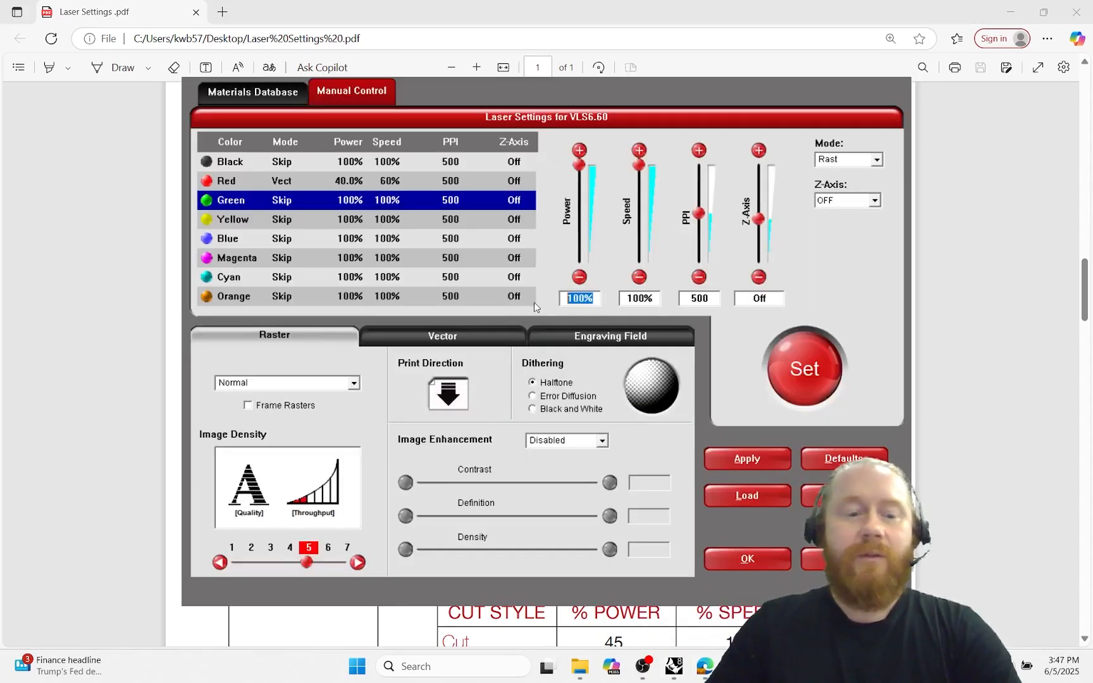
text(16)
drag(654, 300, 627, 298)
text(60)
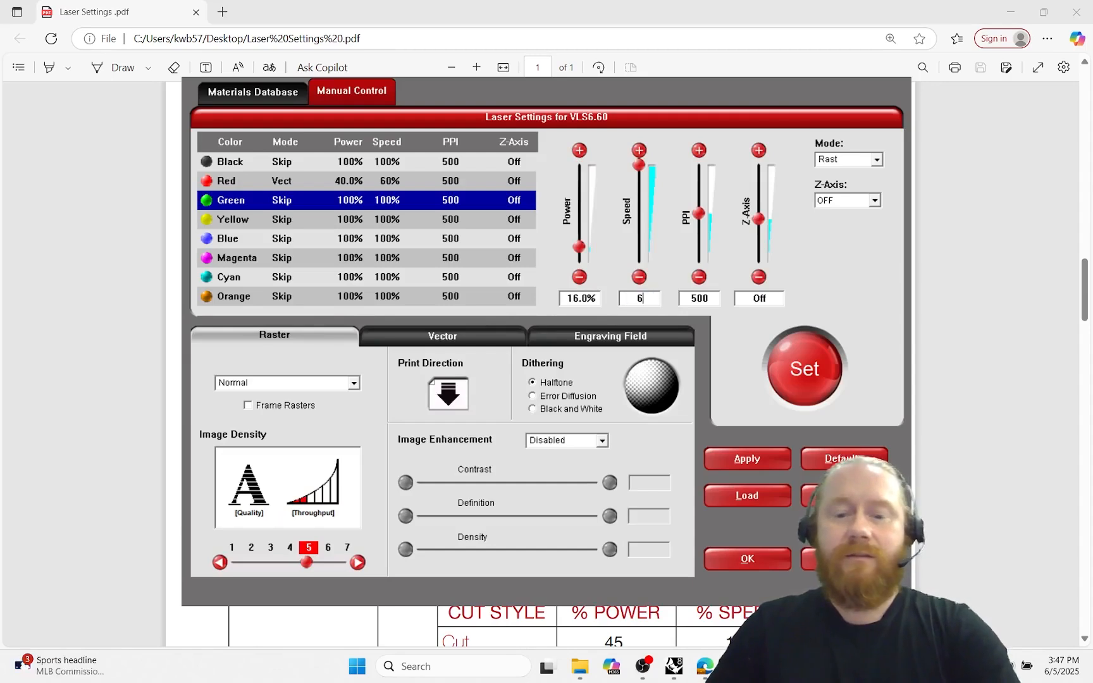
click(805, 368)
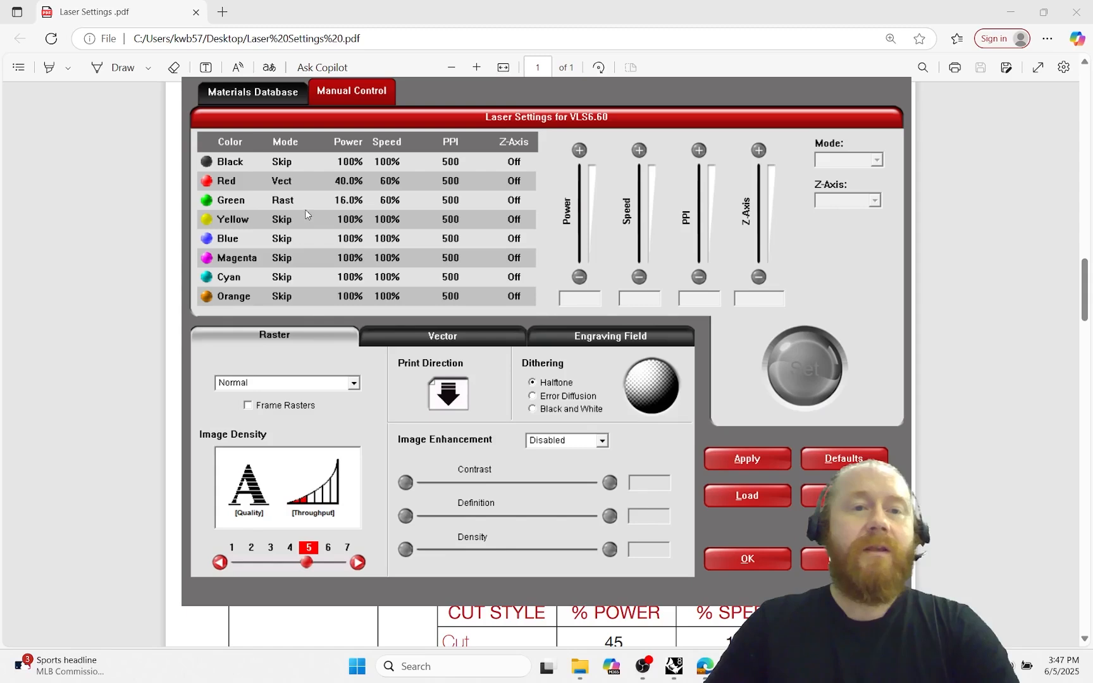
- Set the mode of the Blue colour to Vect in the laser settings
click(265, 238)
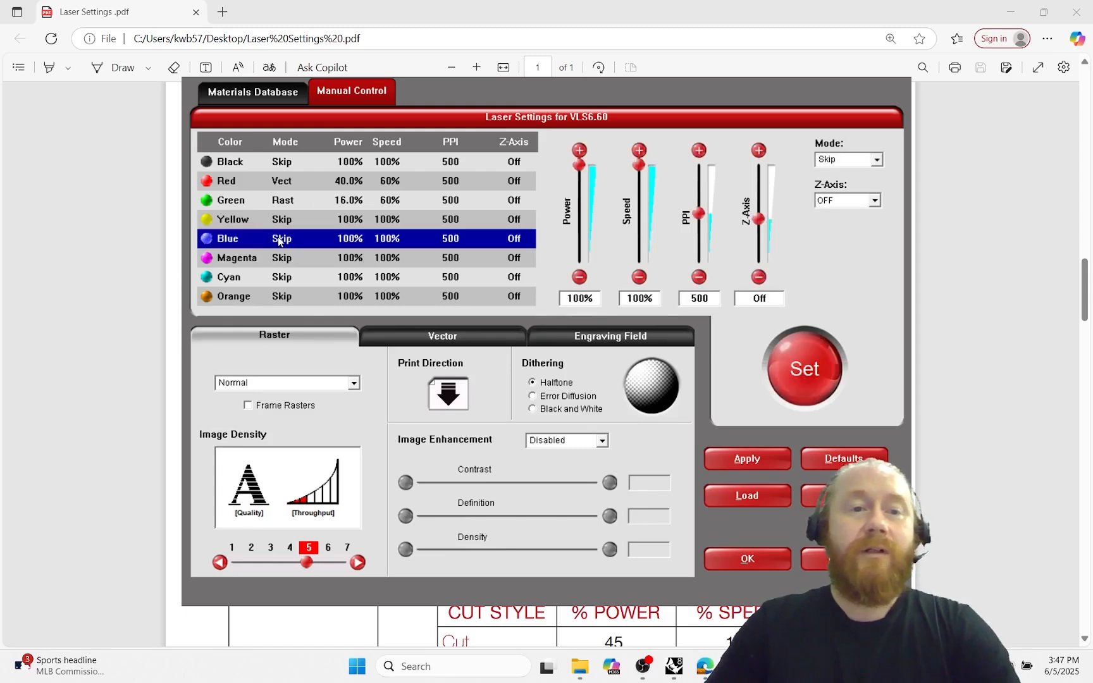
click(875, 162)
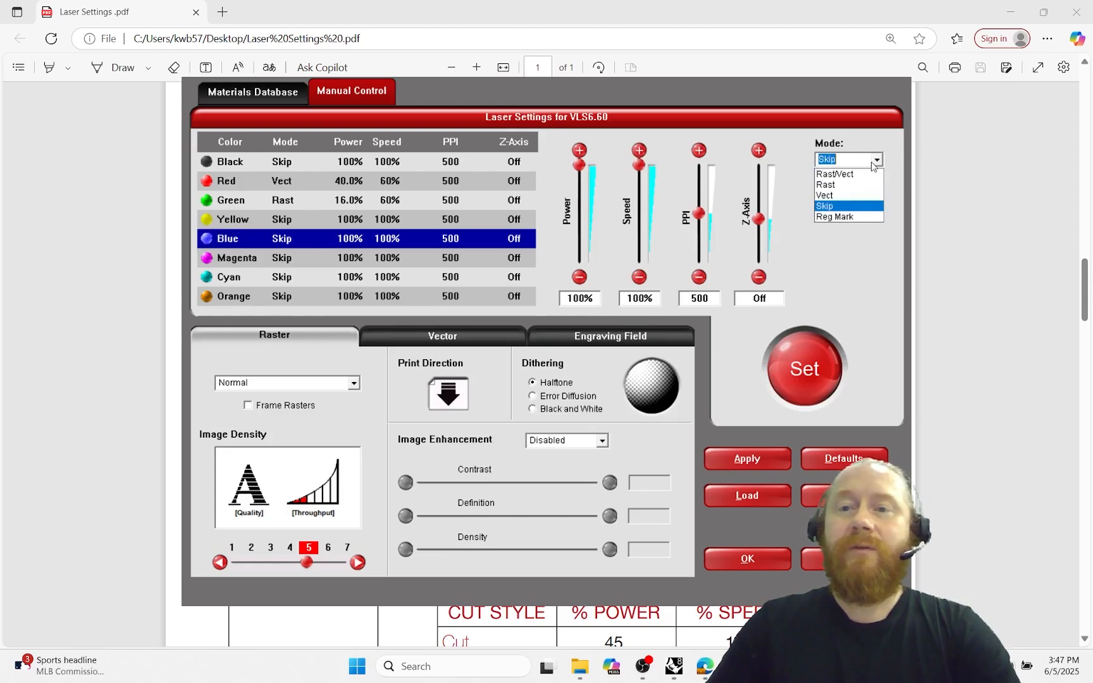
click(824, 195)
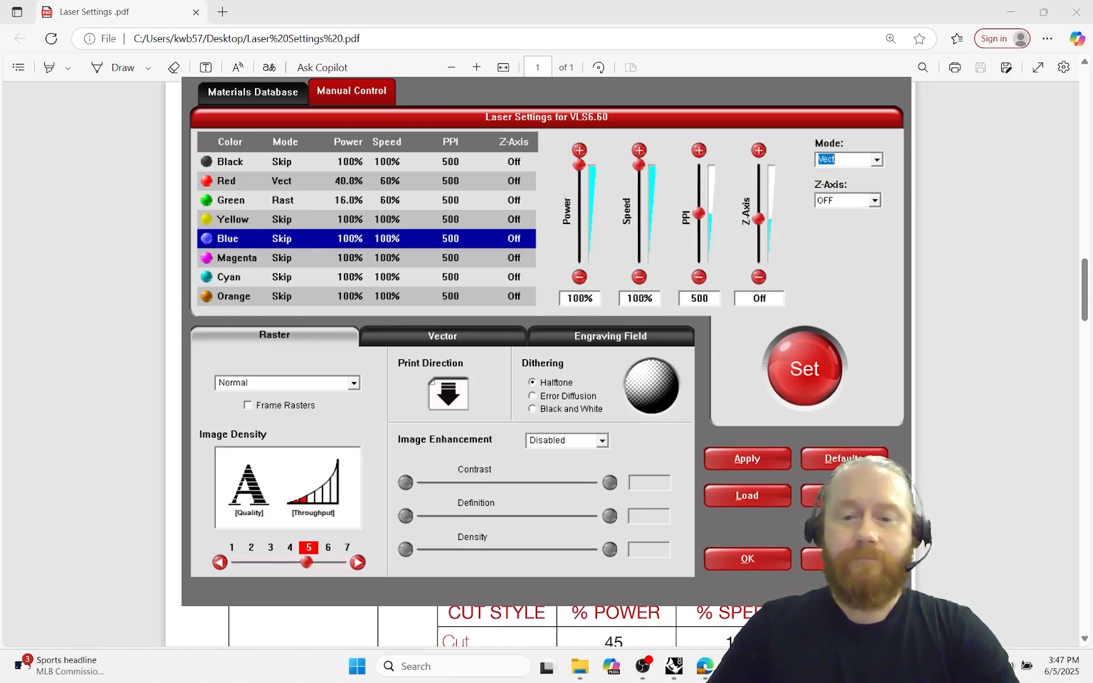
- Check the cut values in the PDF, store Blue's power as 60% and speed as 20%, and accept the laser settings
click(705, 668)
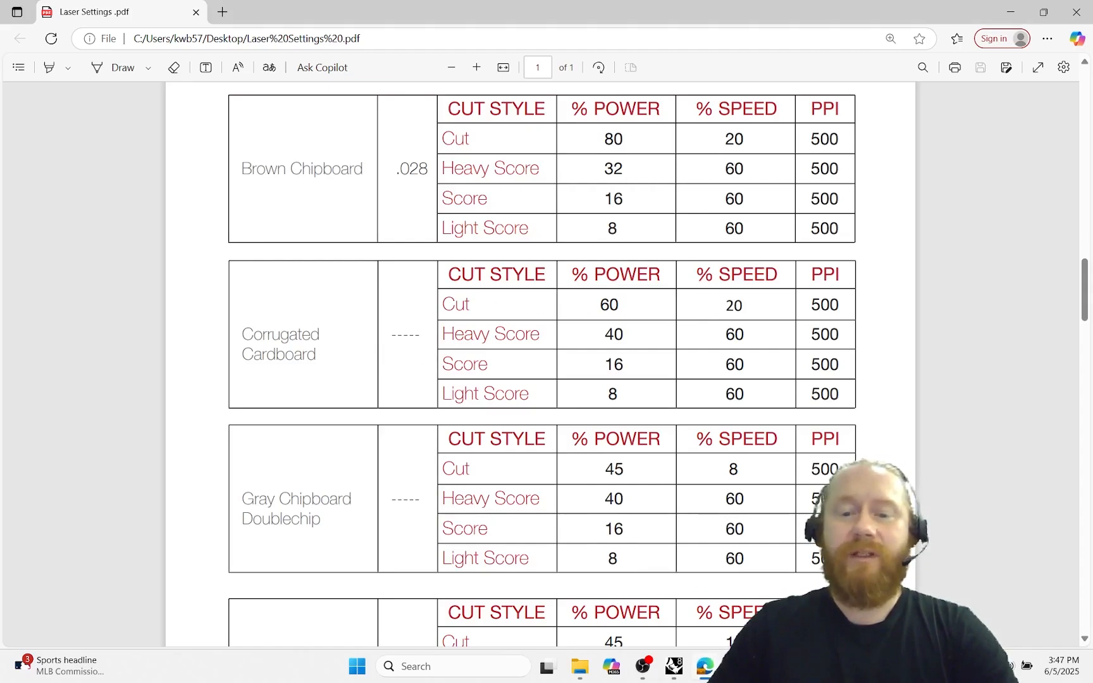
mouse_move(680, 674)
click(735, 591)
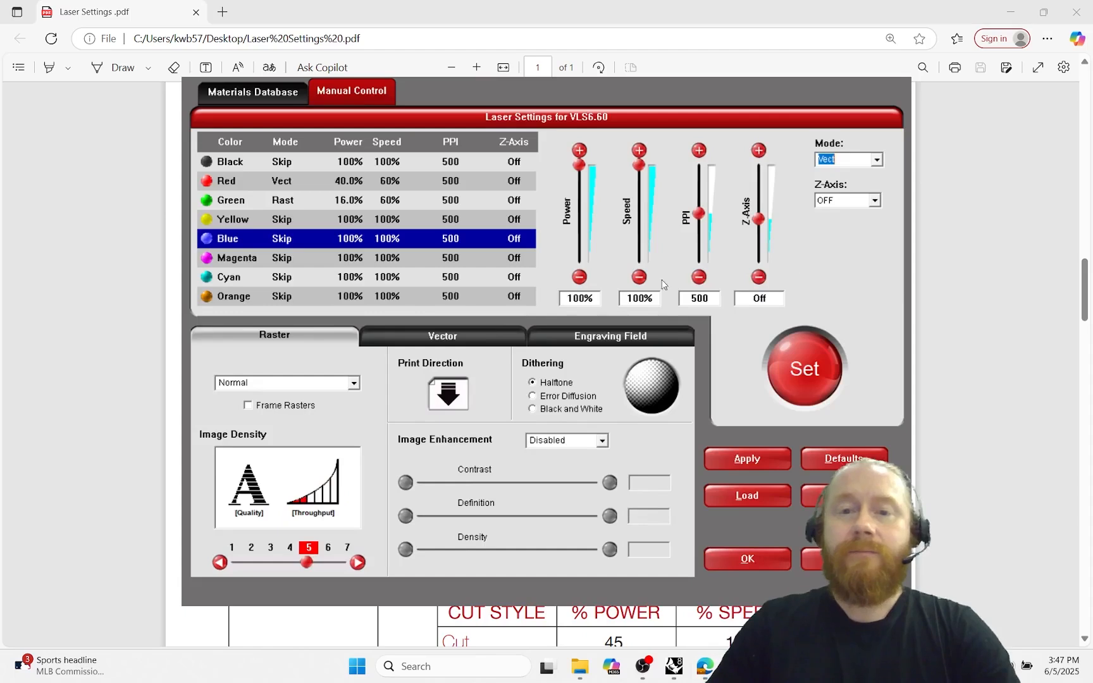
double_click(593, 297)
text(60)
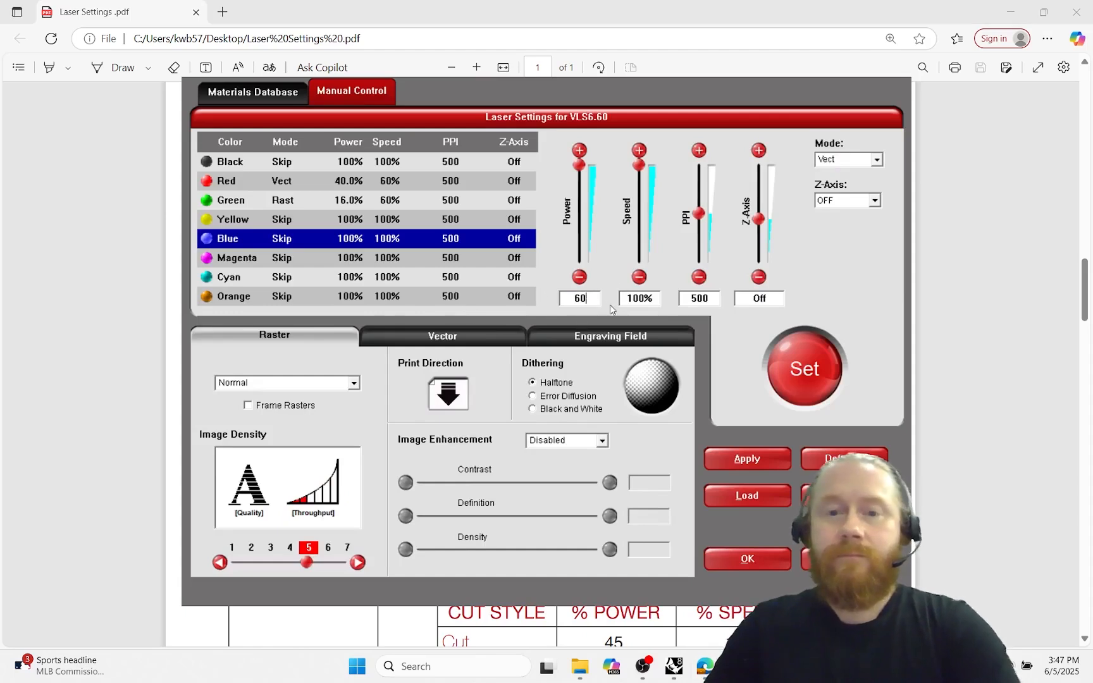
double_click(658, 299)
text(20)
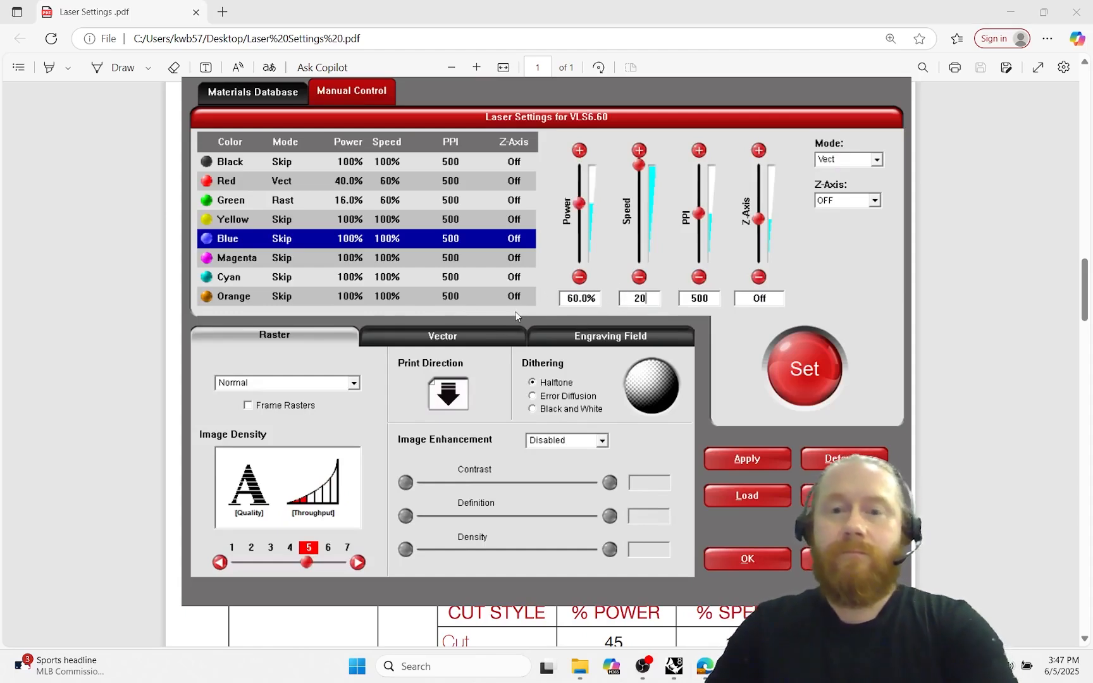
click(798, 361)
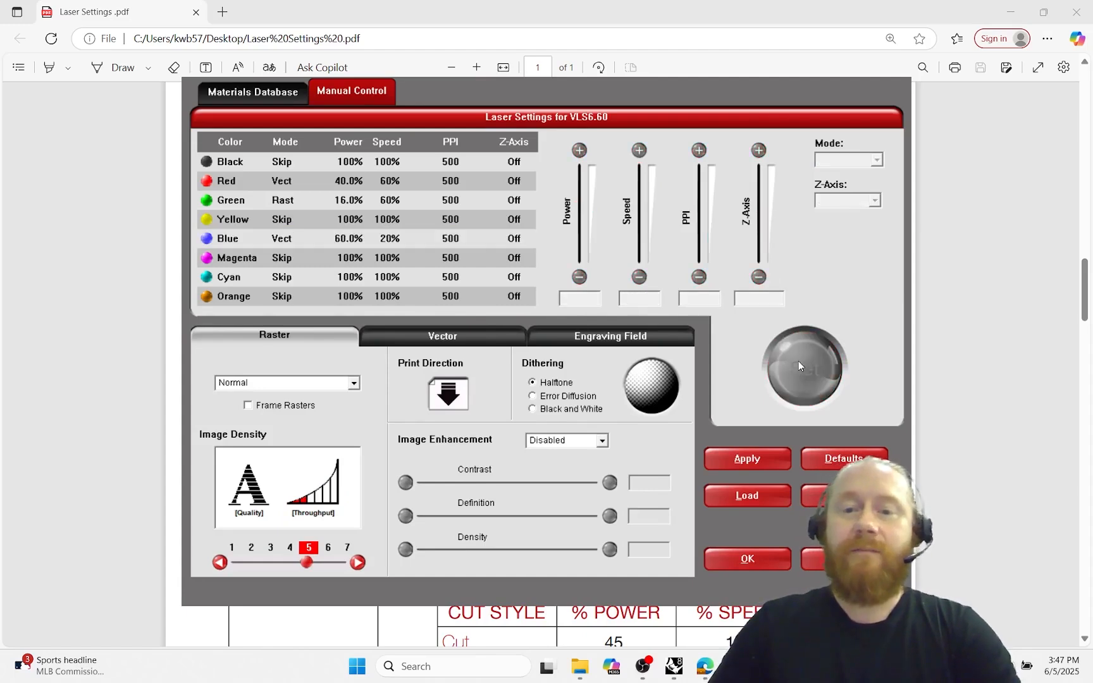
click(748, 559)
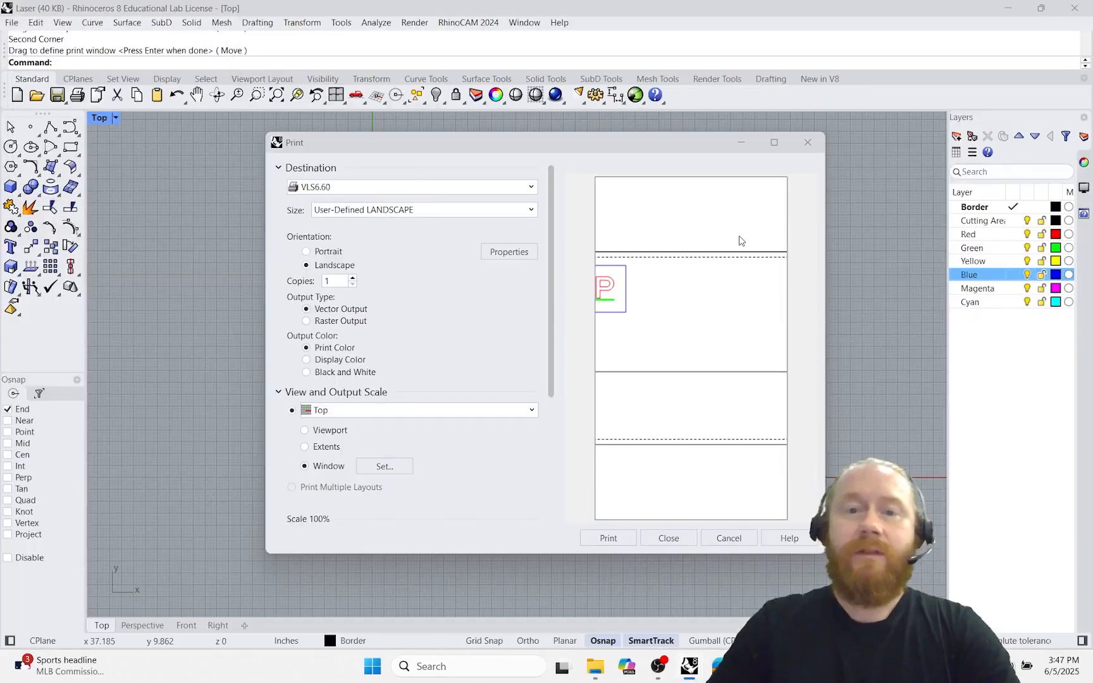
- Change the print orientation to Portrait and print the drawing to the VLS6.60
drag(532, 147, 528, 156)
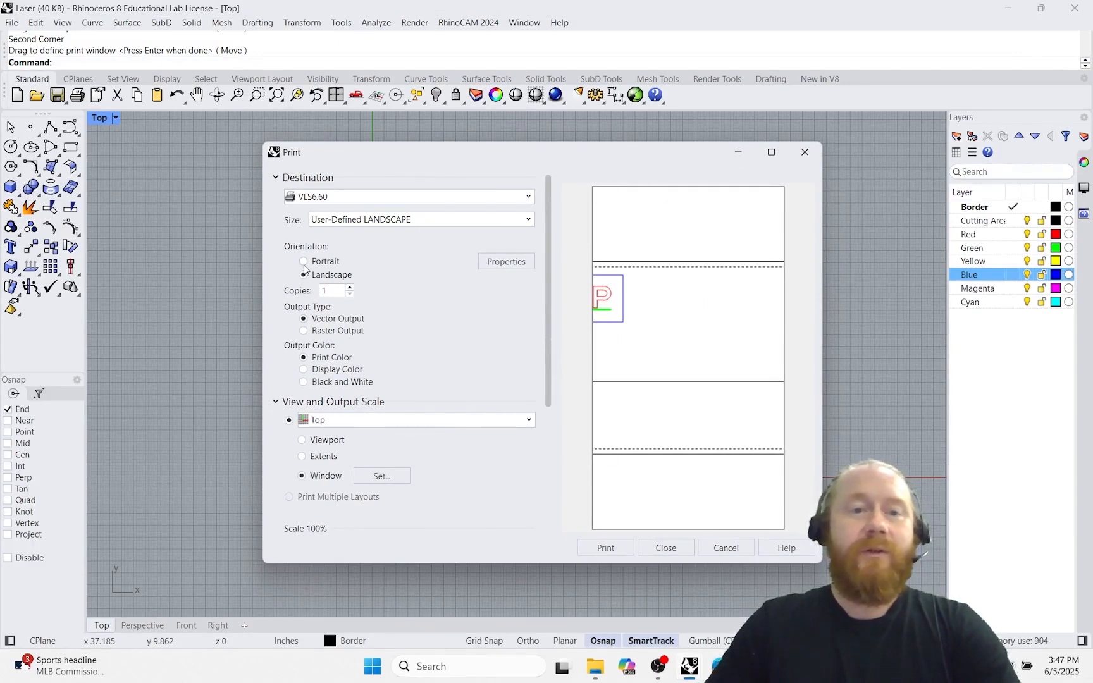
click(304, 262)
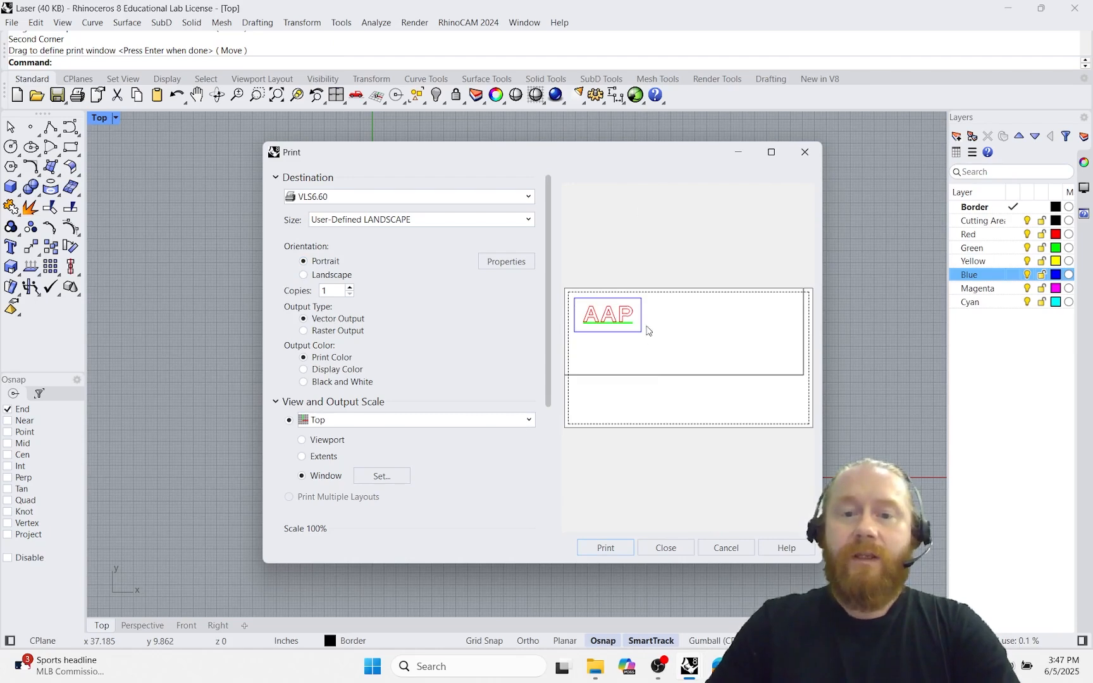
click(604, 547)
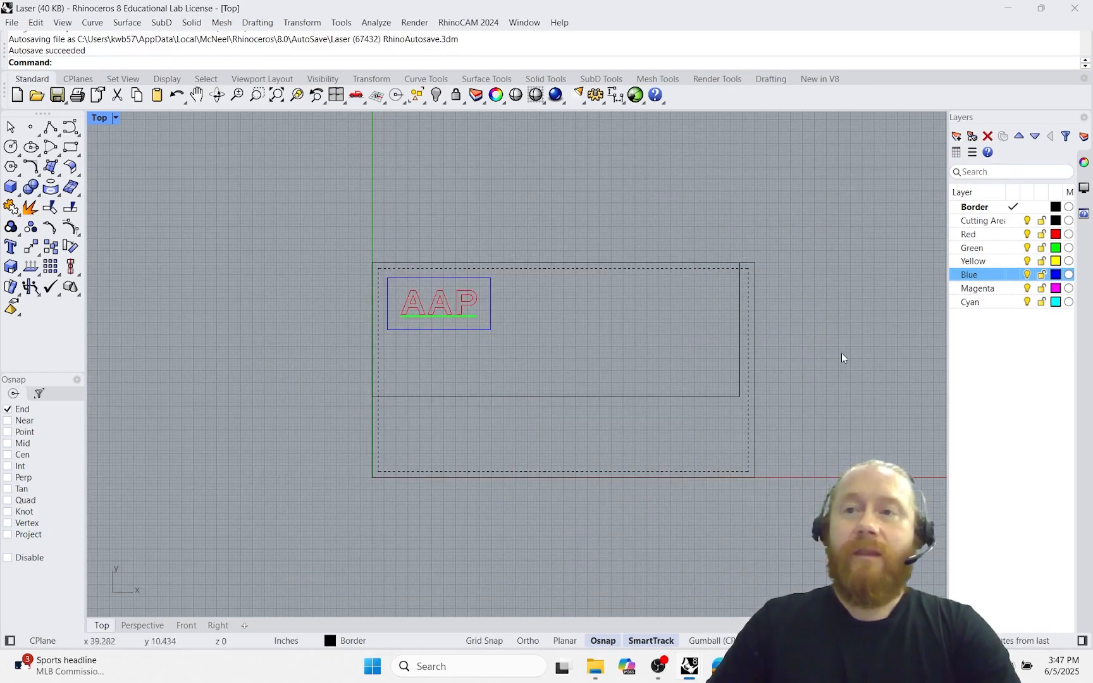
- Minimise the open Rhino windows, launch the UCP machine control program from the desktop, and activate the engraver
click(1004, 8)
click(1004, 11)
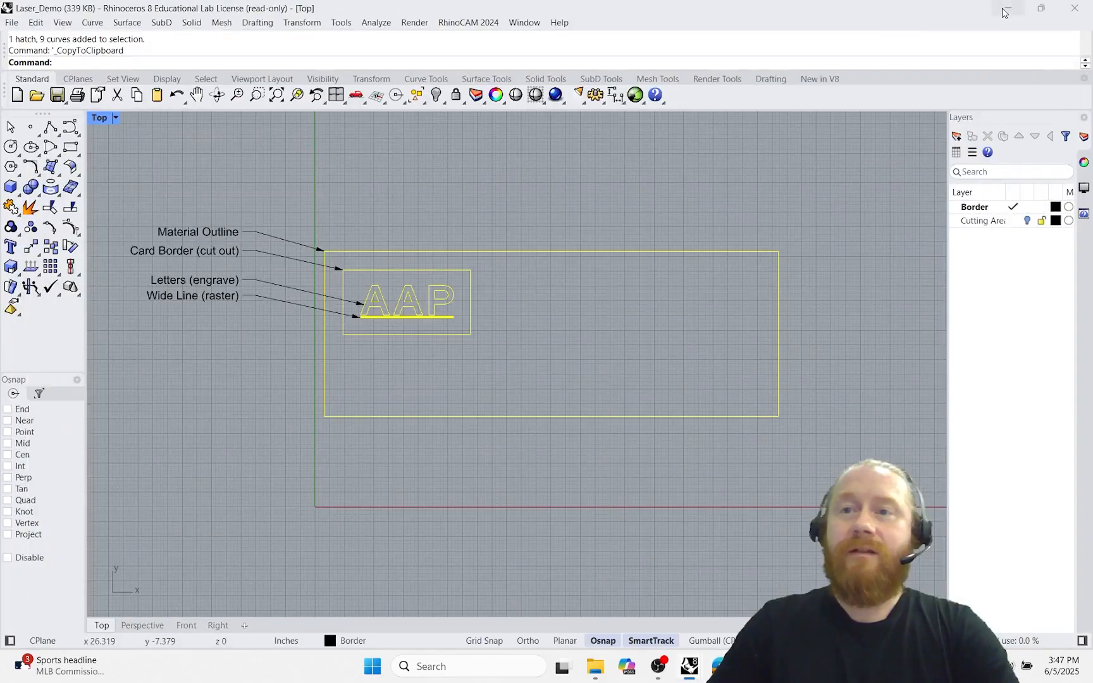
click(1007, 9)
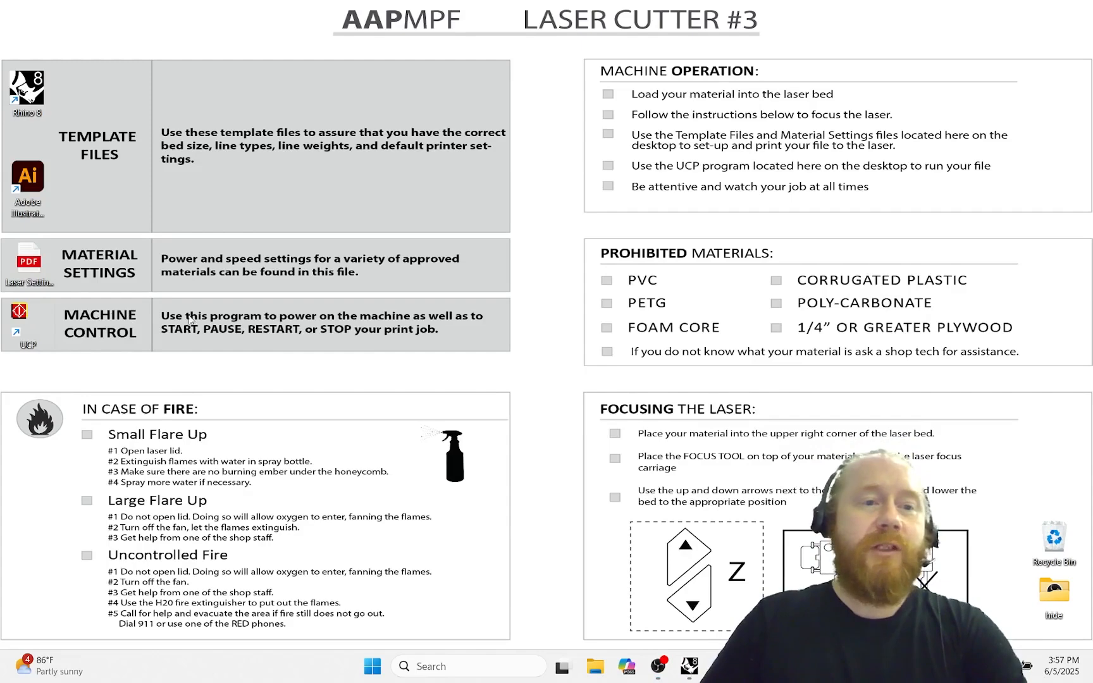
double_click(21, 313)
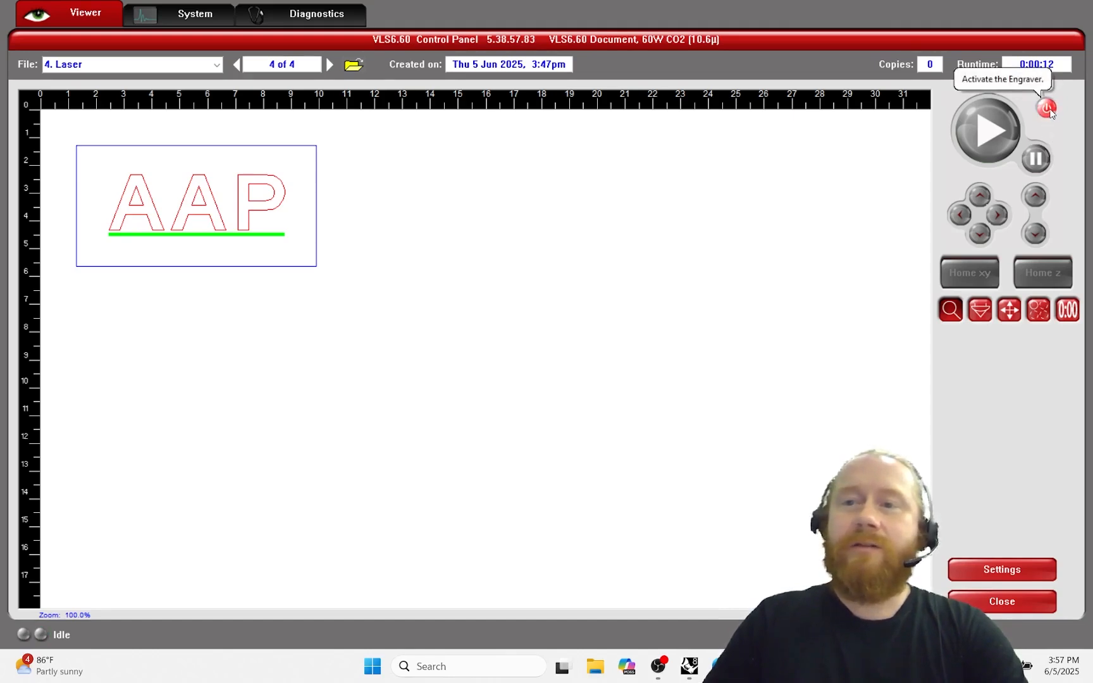
click(1047, 109)
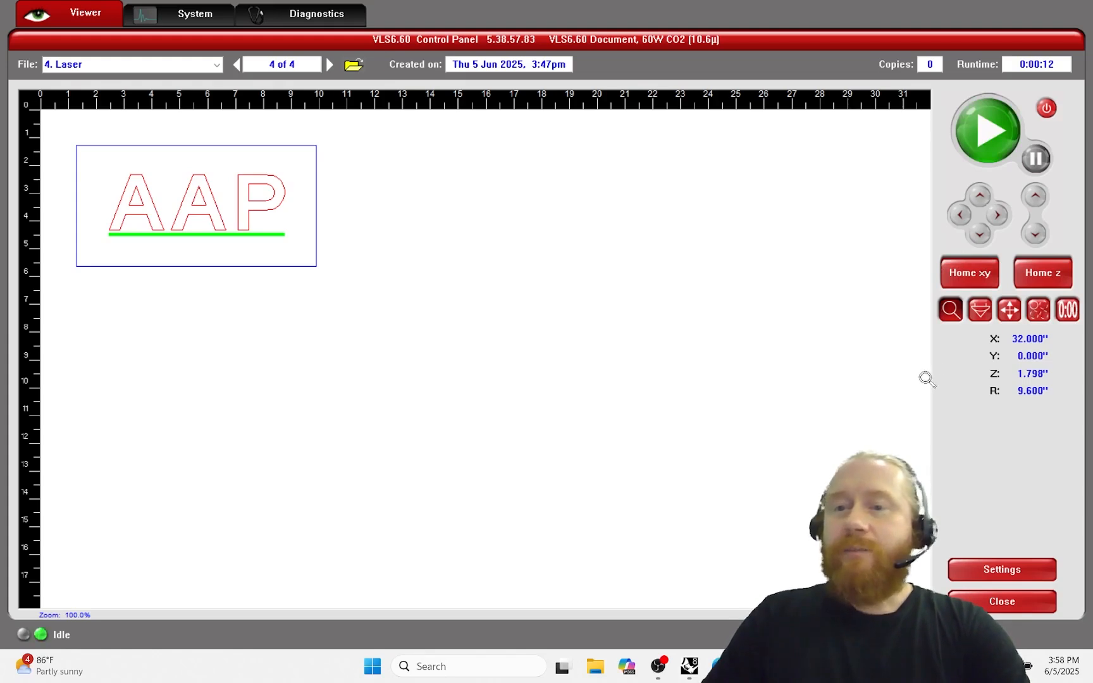
- Home the laser's X and Y axes and move the focus carriage to about X 13.3", Y 3.1", beyond the card
click(970, 274)
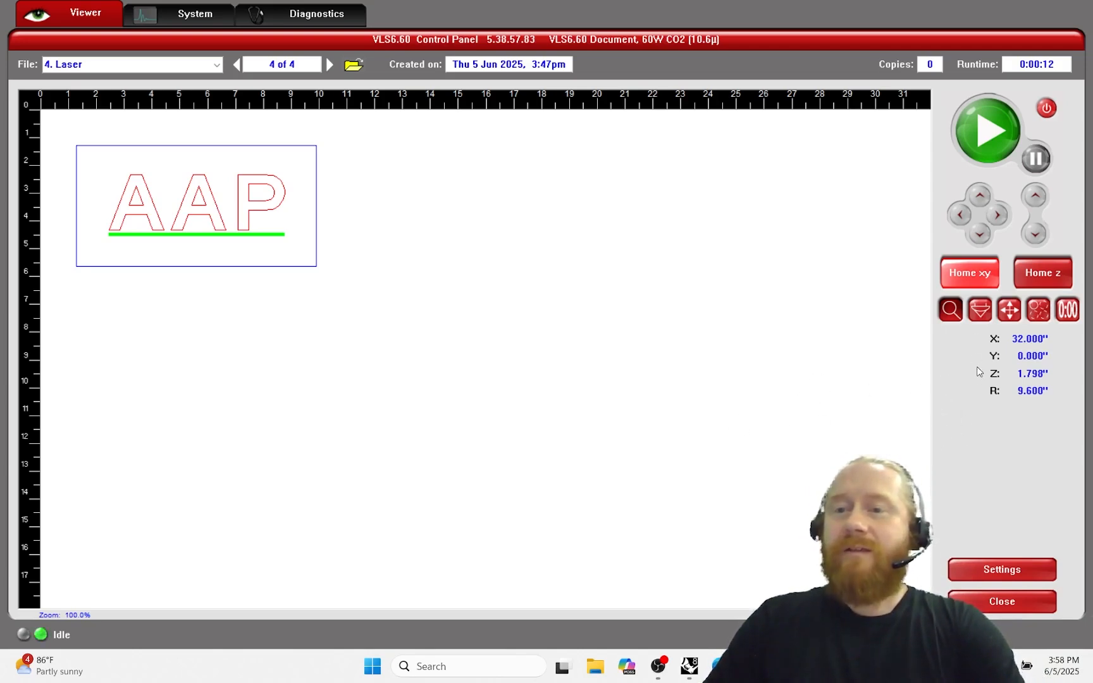
click(981, 314)
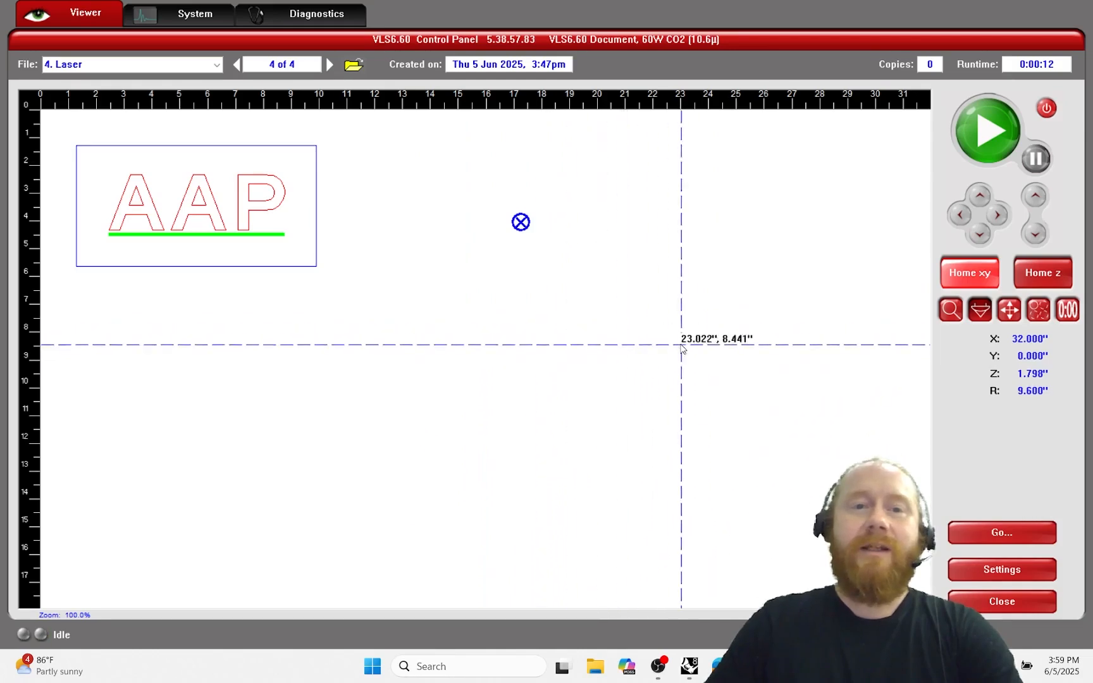
click(410, 197)
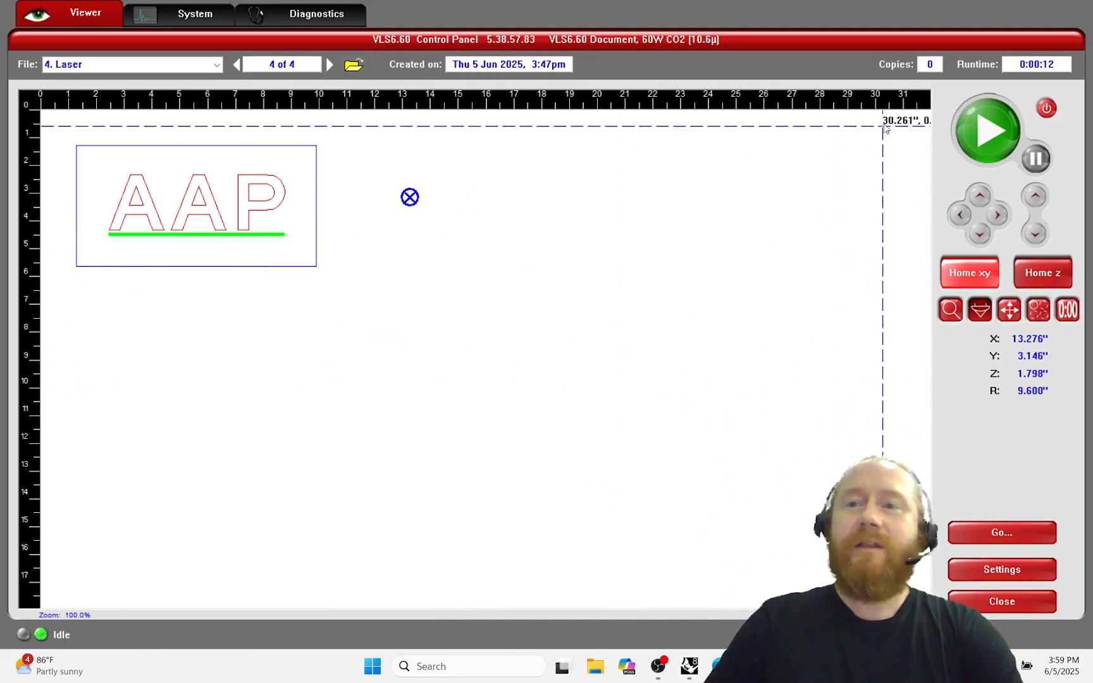
- Start engraving the Laser job and pause it during the raster line
click(991, 126)
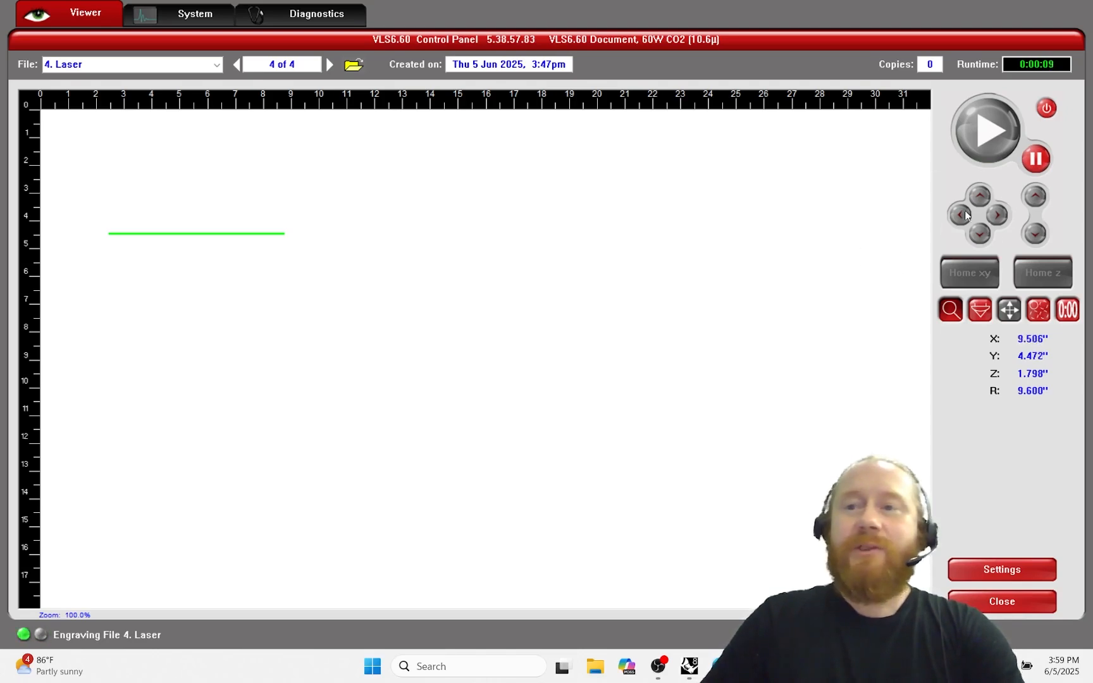
click(1036, 162)
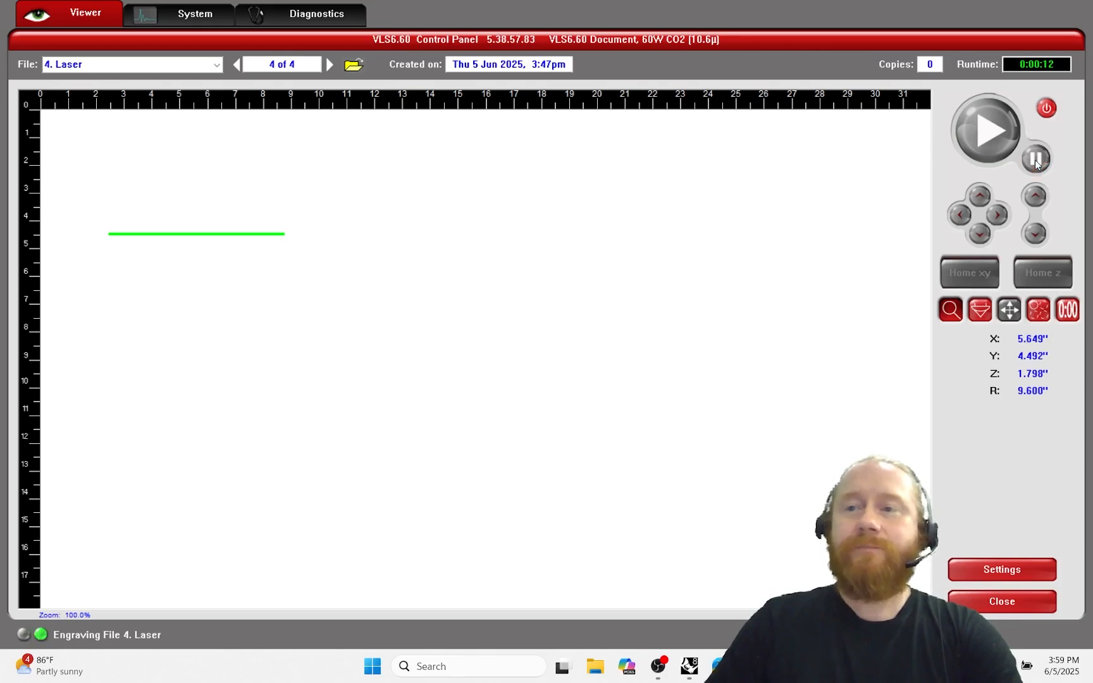